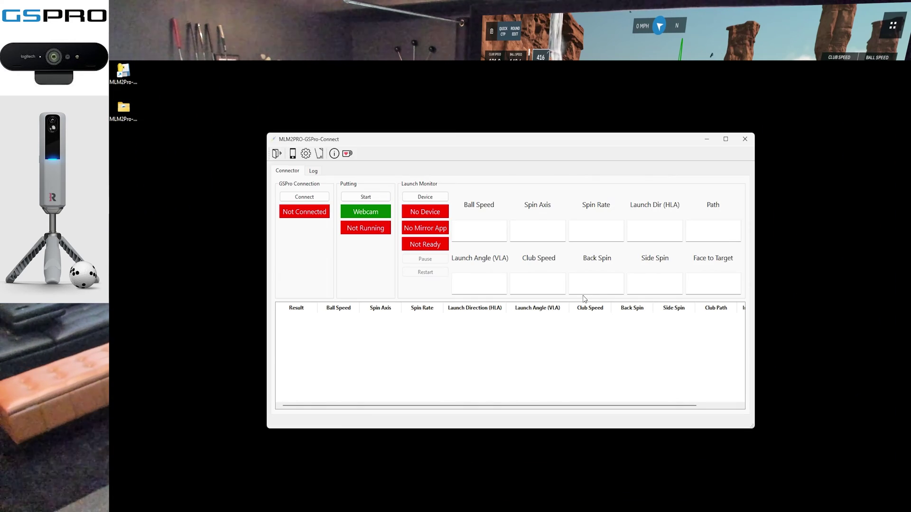
# - Open the android device entry and select its existing mirror app path
pyautogui.click(292, 154)
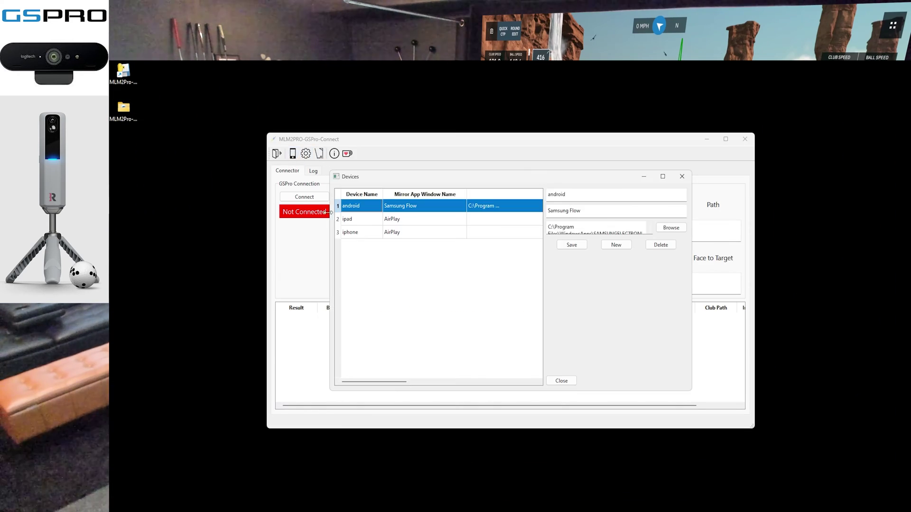
pyautogui.click(592, 191)
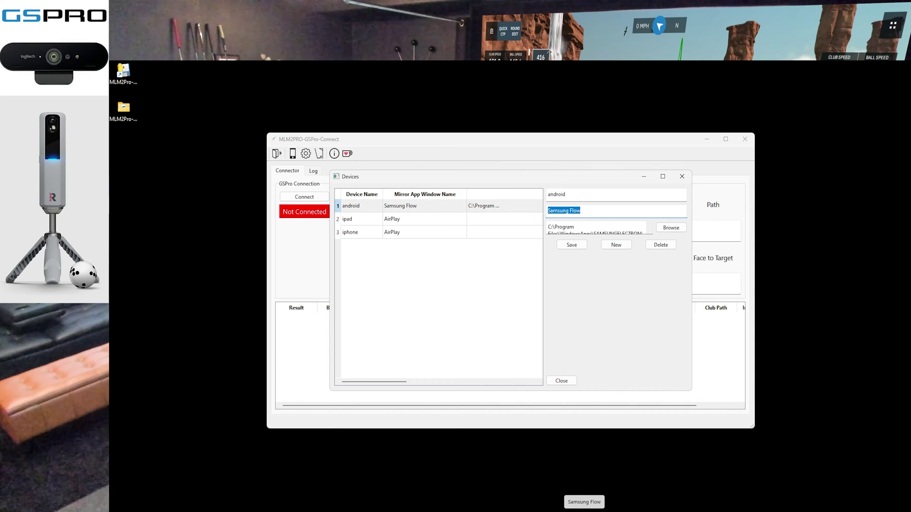
pyautogui.click(561, 227)
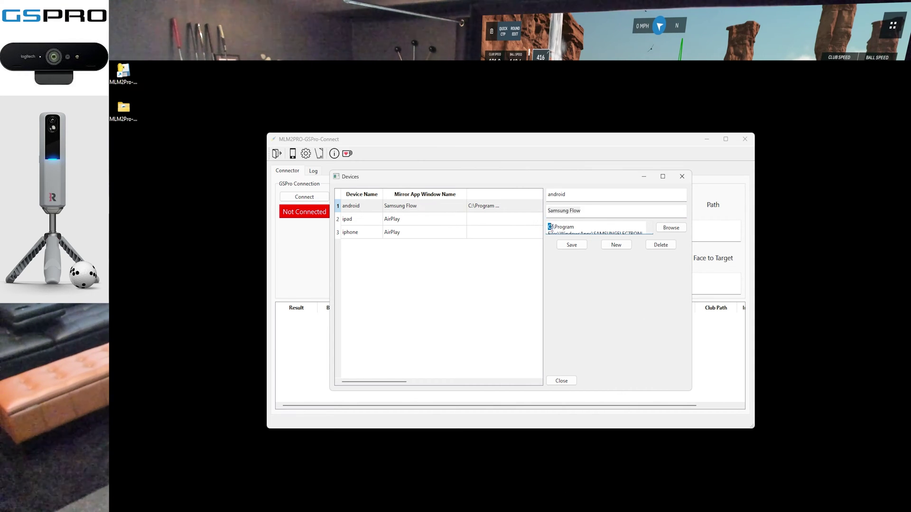
pyautogui.moveTo(550, 229); pyautogui.dragTo(679, 262)
# - Browse to SamsungFlow.exe and copy its full path
pyautogui.click(671, 228)
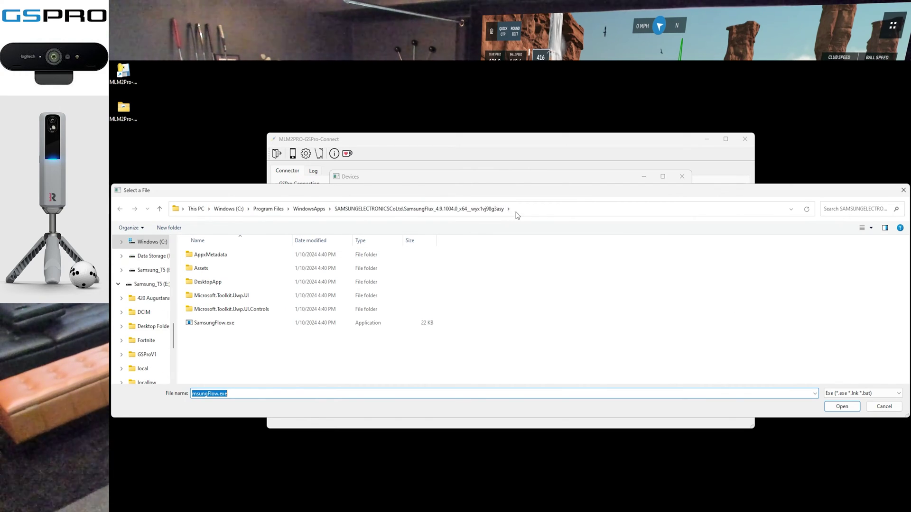
pyautogui.click(257, 323)
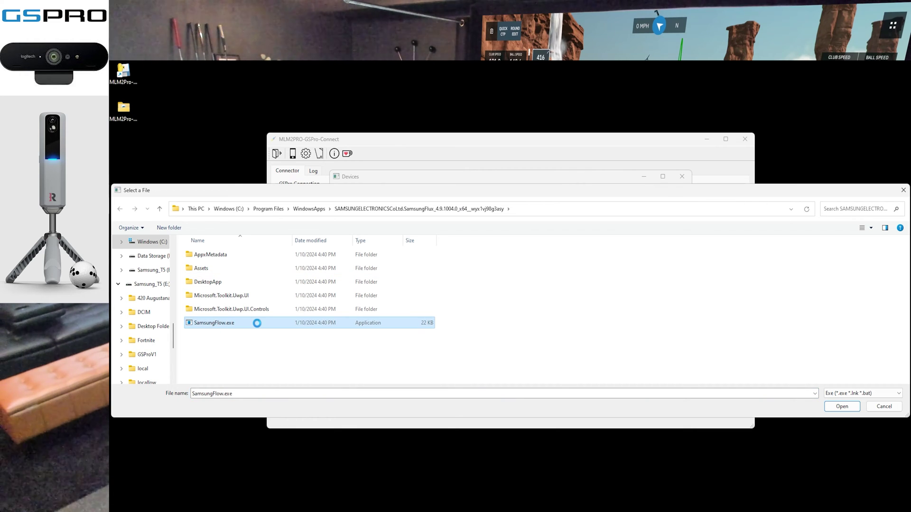
pyautogui.rightClick(257, 323)
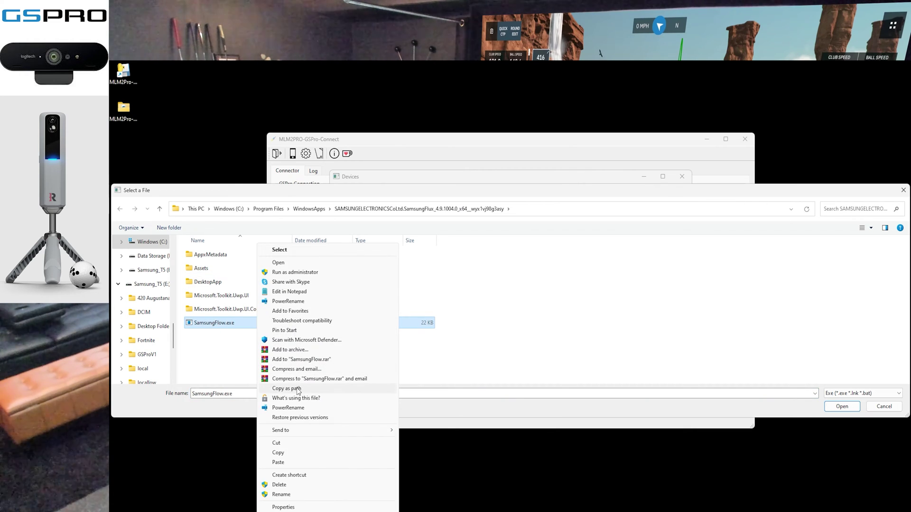
pyautogui.click(315, 390)
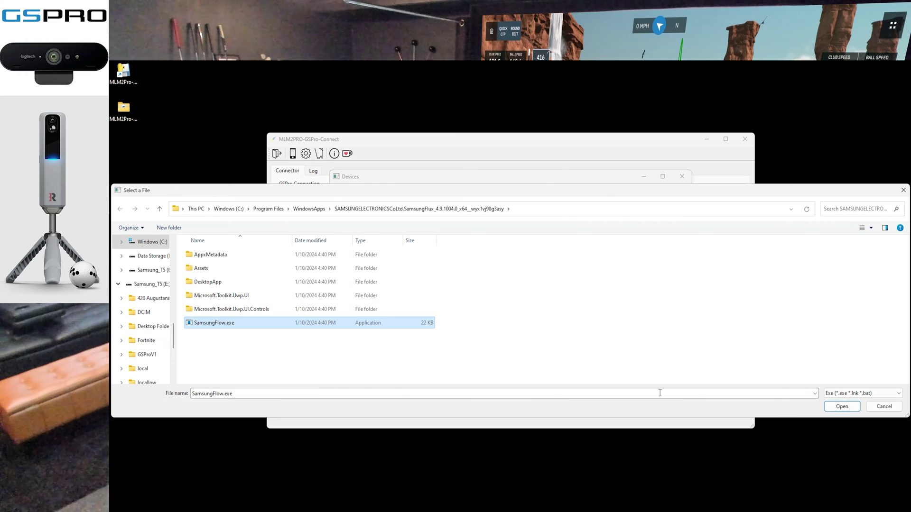
pyautogui.click(841, 407)
# - Paste the SamsungFlow.exe path into the mirror app field and close the device list
pyautogui.rightClick(573, 229)
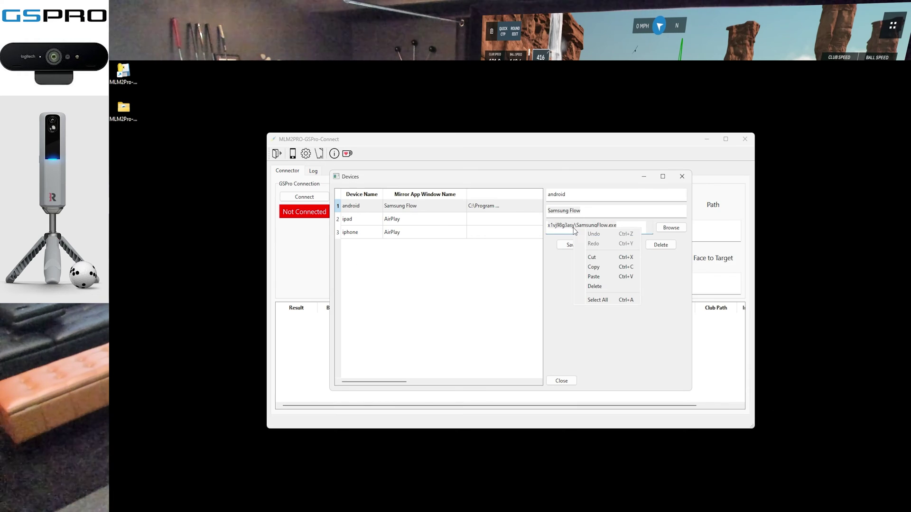
pyautogui.click(597, 299)
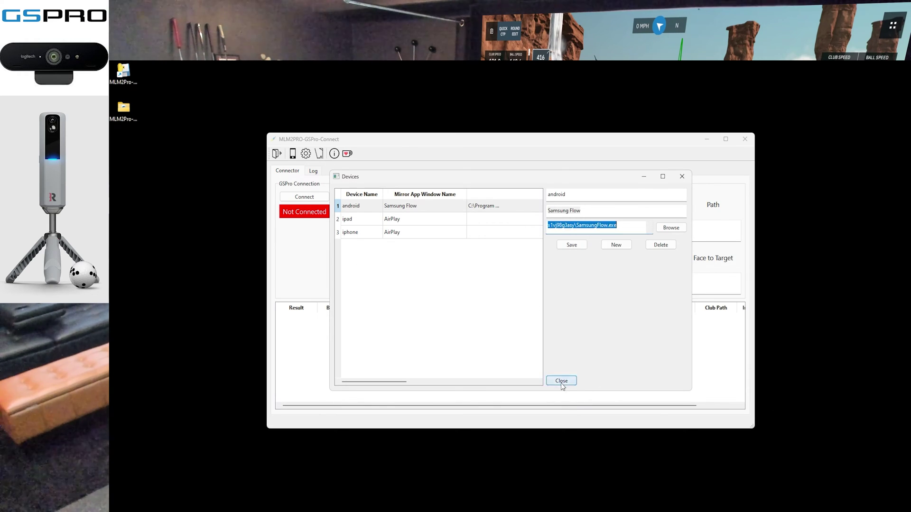
pyautogui.click(561, 380)
# - Choose android as the device, start Smart View mirroring, and minimize Samsung Flow's main window
pyautogui.click(423, 198)
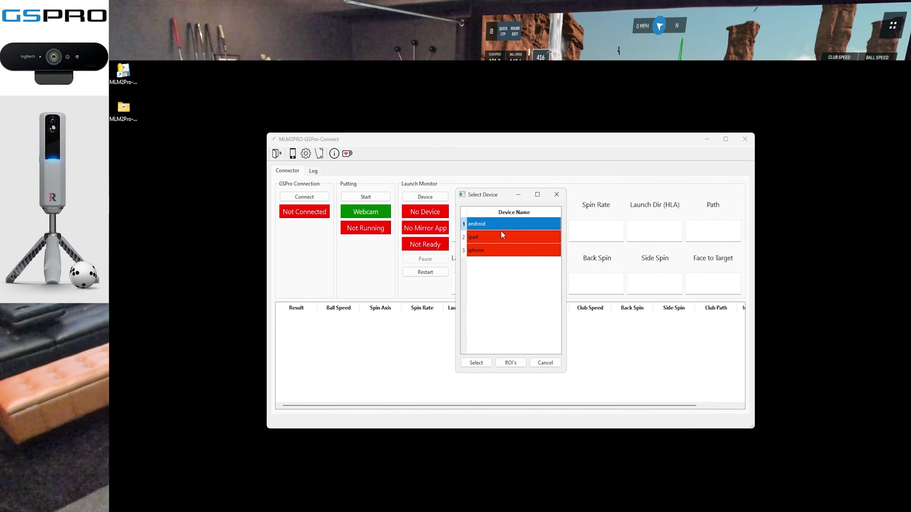
pyautogui.click(479, 365)
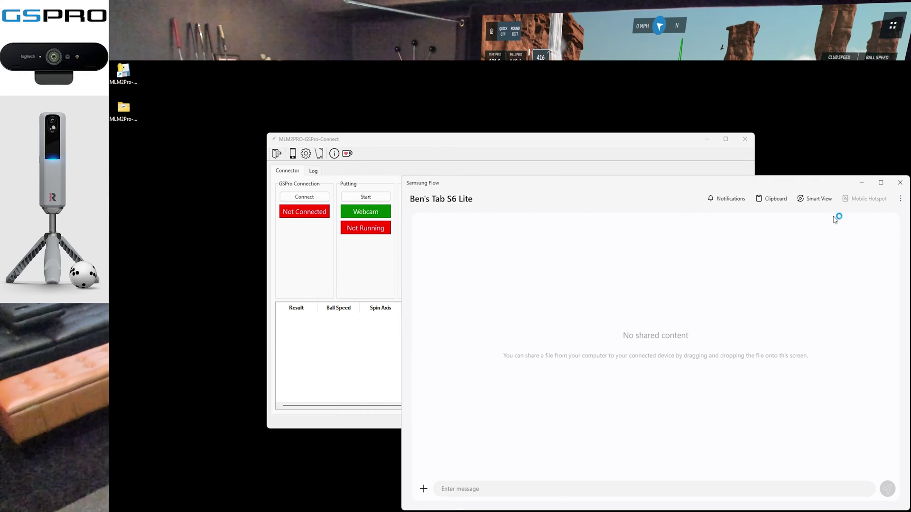
pyautogui.click(820, 199)
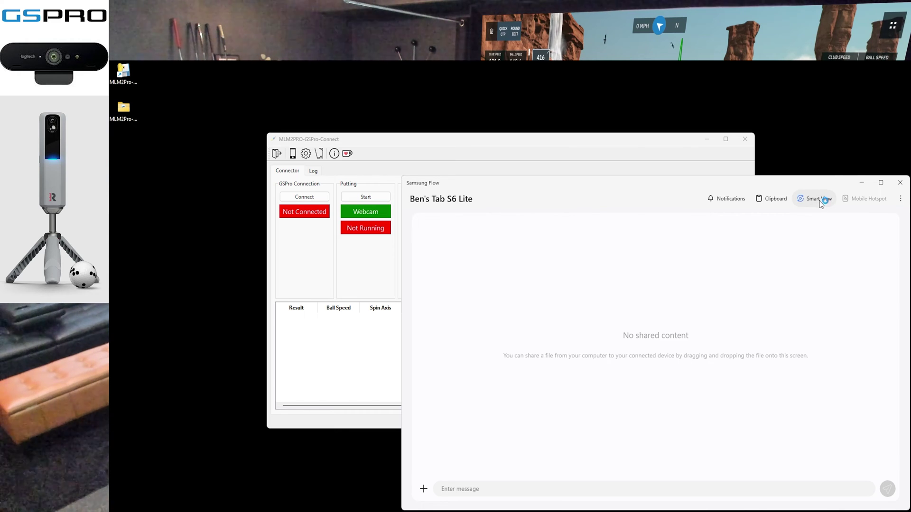
pyautogui.click(861, 183)
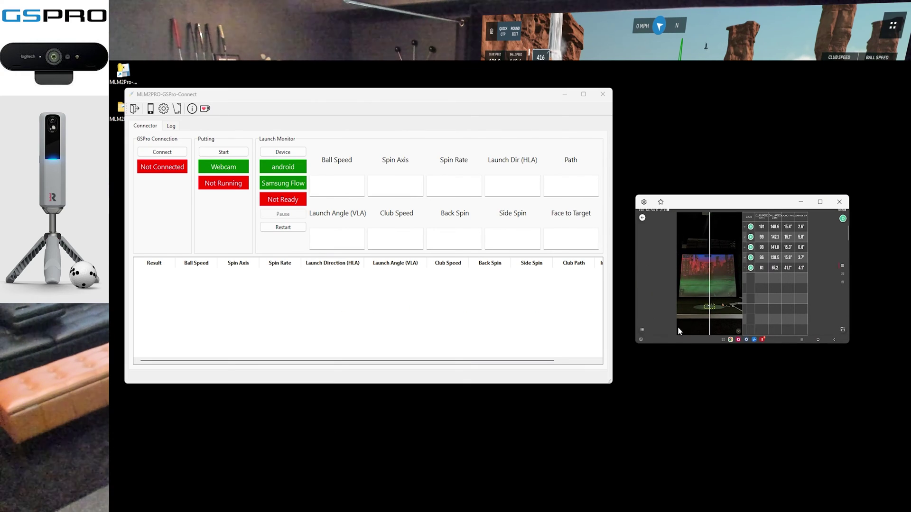
# - Start a new Rapsodo practice session, continuing past setup and confirming the golf bag
pyautogui.click(672, 248)
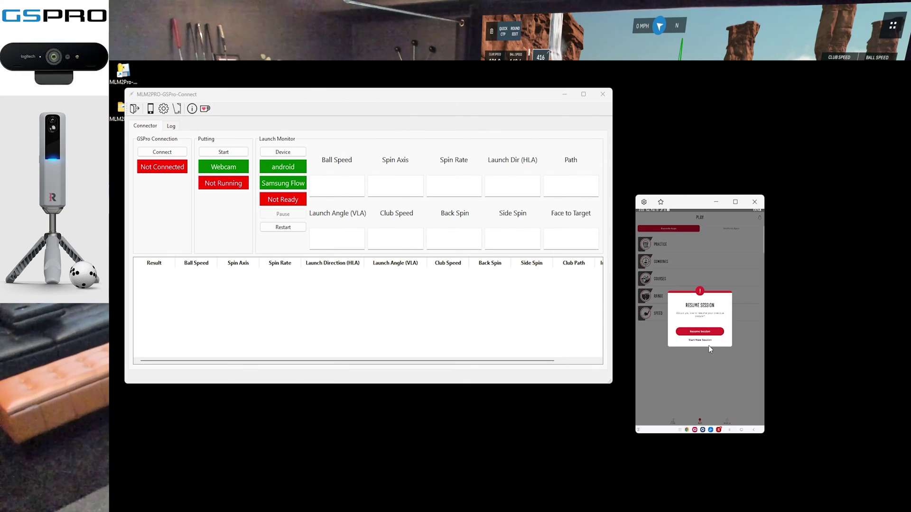
pyautogui.click(705, 341)
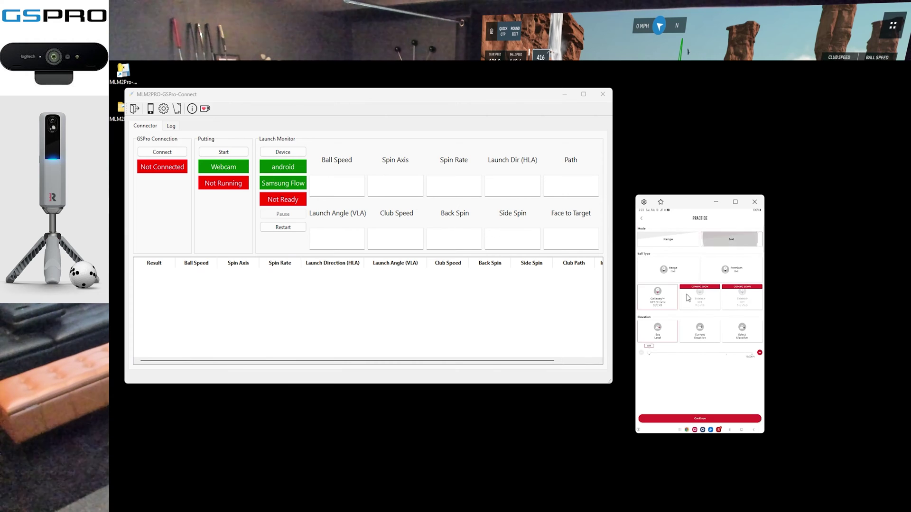
pyautogui.click(699, 418)
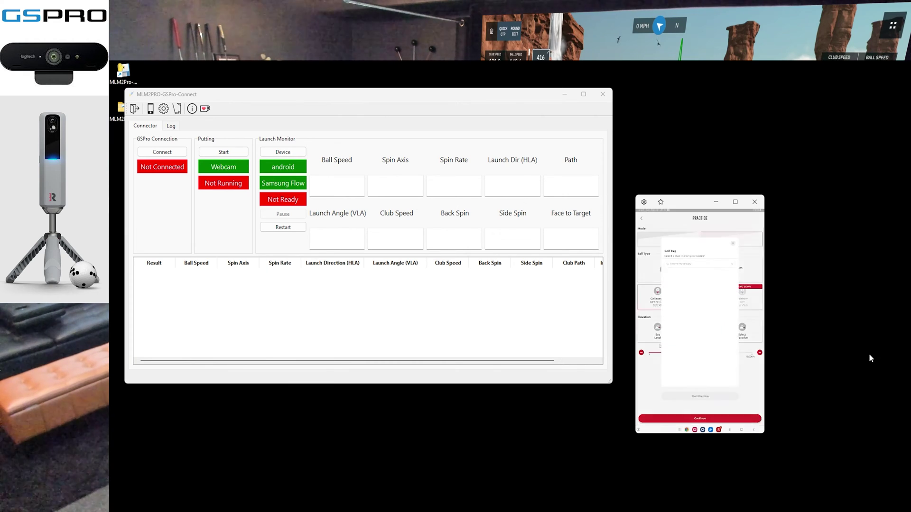
pyautogui.click(720, 384)
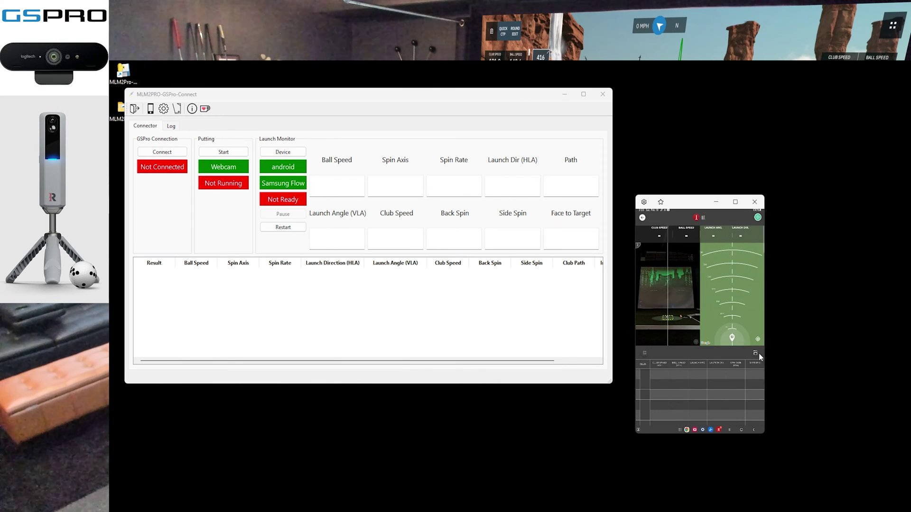
# - Rotate the mirrored tablet to landscape, show the quick settings bar, and enlarge the mirror
pyautogui.click(756, 354)
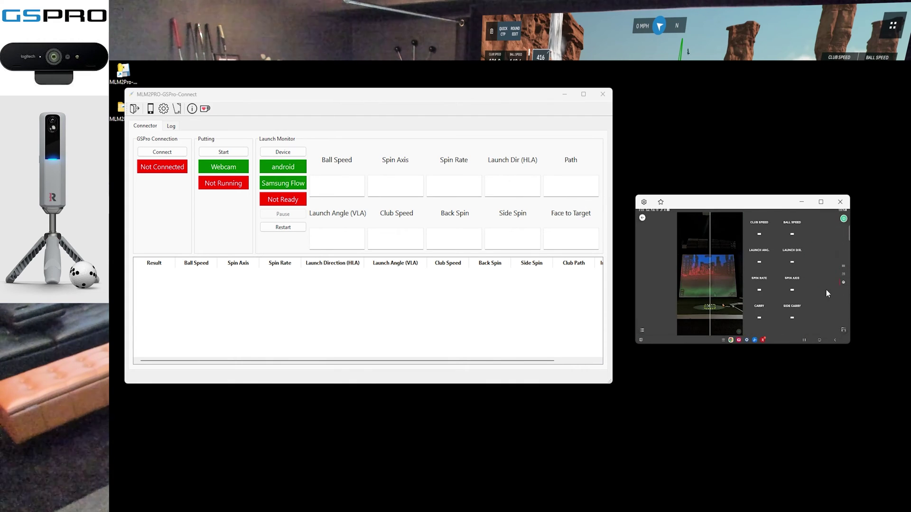
pyautogui.click(643, 330)
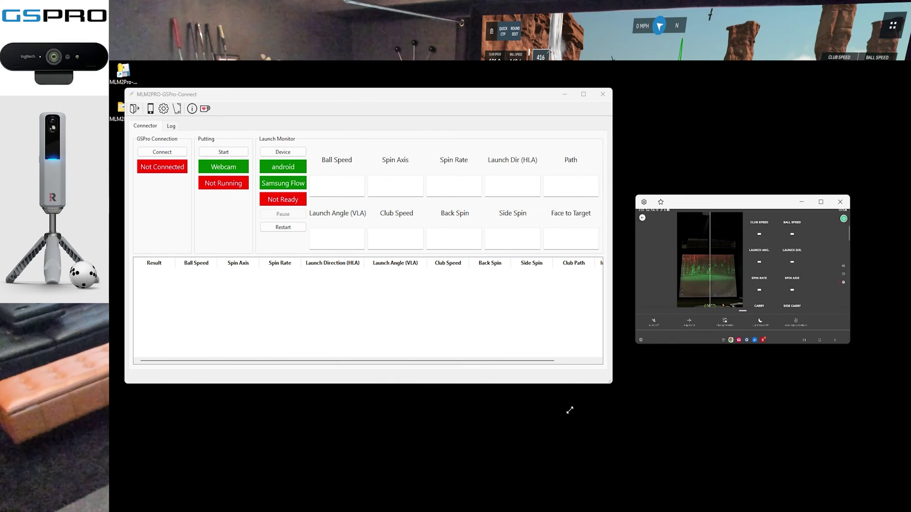
pyautogui.moveTo(569, 410); pyautogui.dragTo(537, 416)
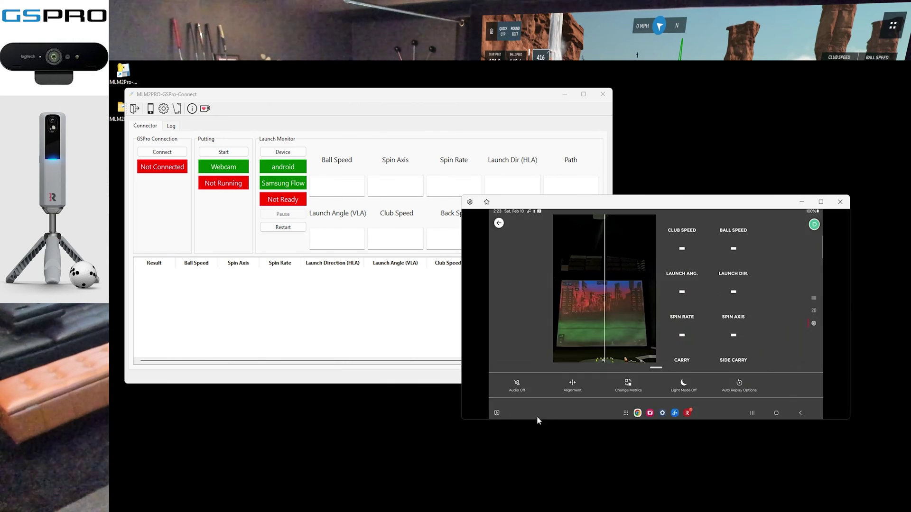
# - Save the metrics layout and check the Auto Replay options
pyautogui.click(629, 385)
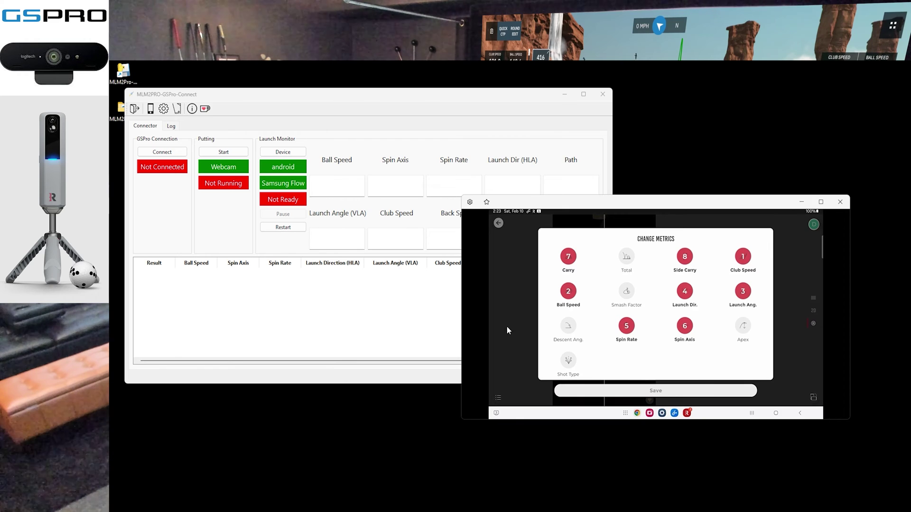
pyautogui.click(516, 337)
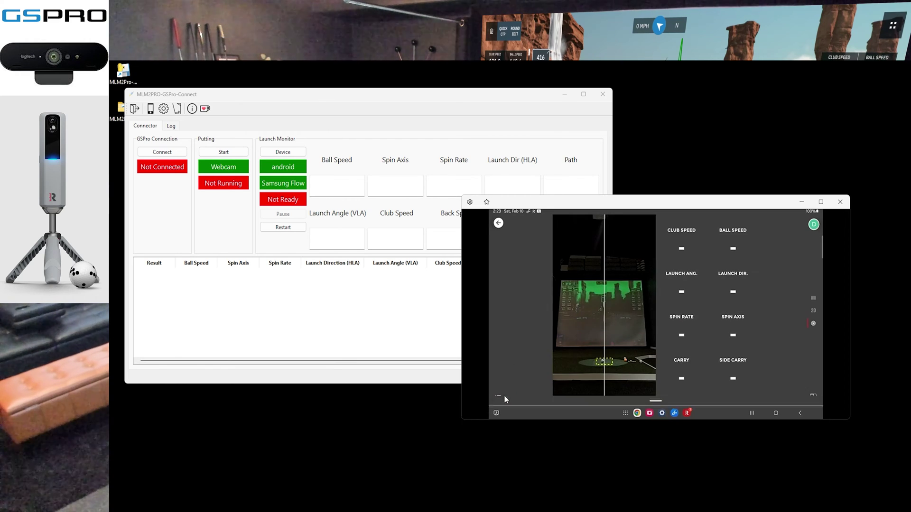
pyautogui.click(750, 382)
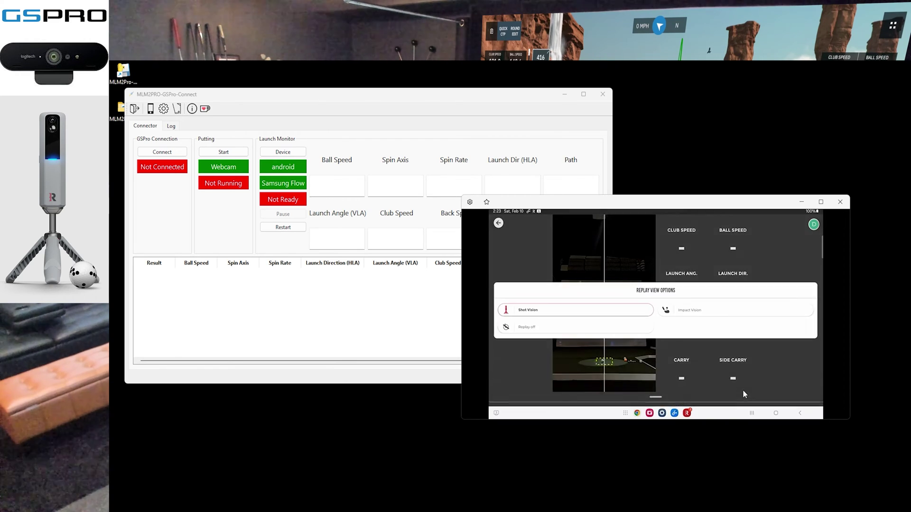
pyautogui.click(710, 312)
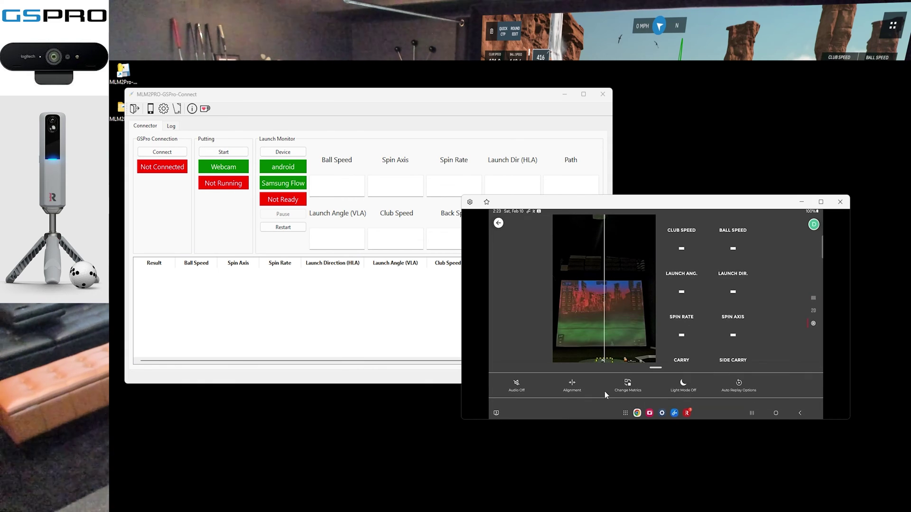
# - Toggle light mode on and back to dark mode, then open the connector's device chooser
pyautogui.click(681, 384)
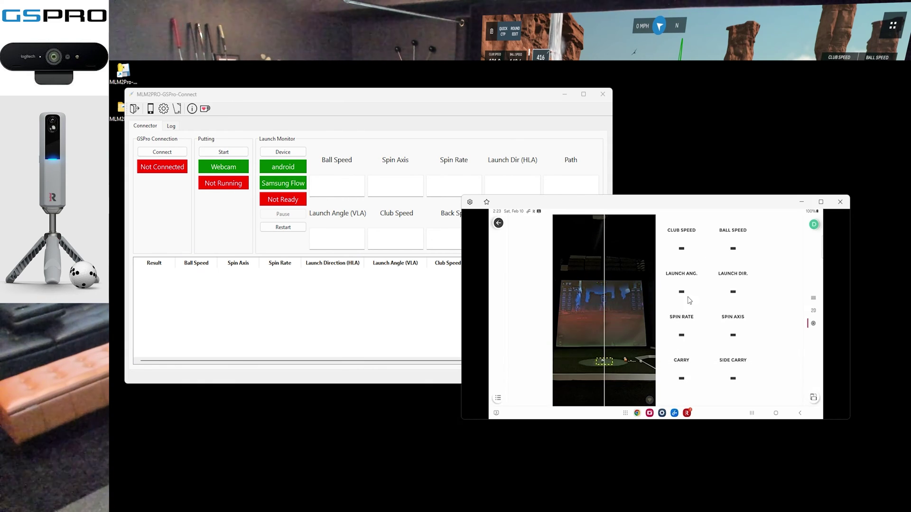
pyautogui.click(497, 411)
pyautogui.click(682, 384)
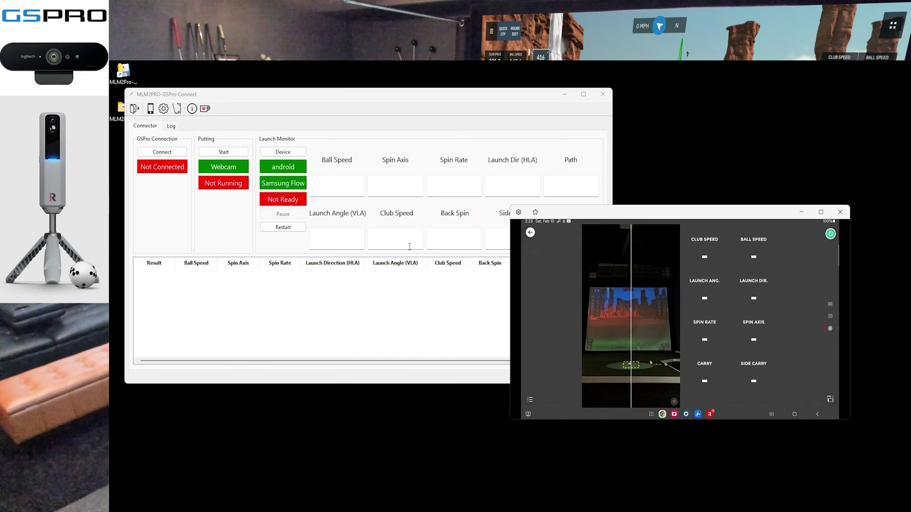
pyautogui.click(296, 154)
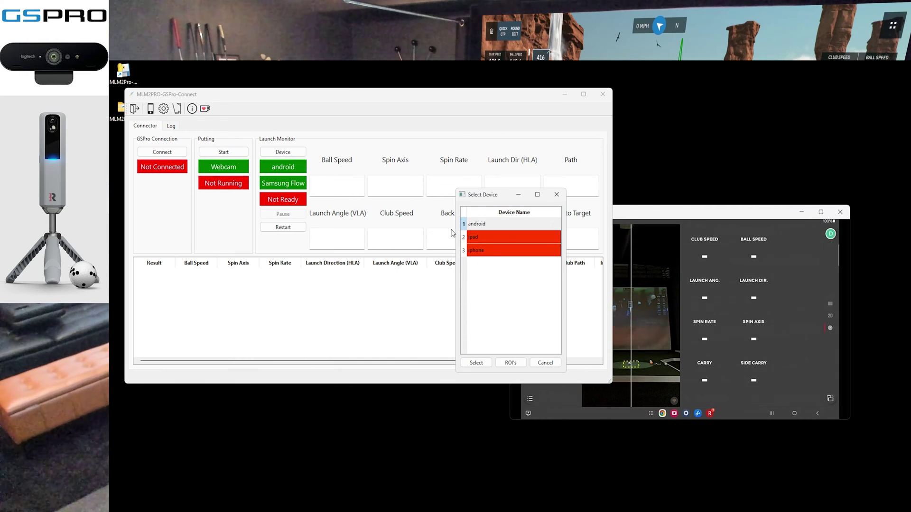
# - Drag the club speed, ball speed, launch angle/direction and spin boxes onto their readouts
pyautogui.click(511, 362)
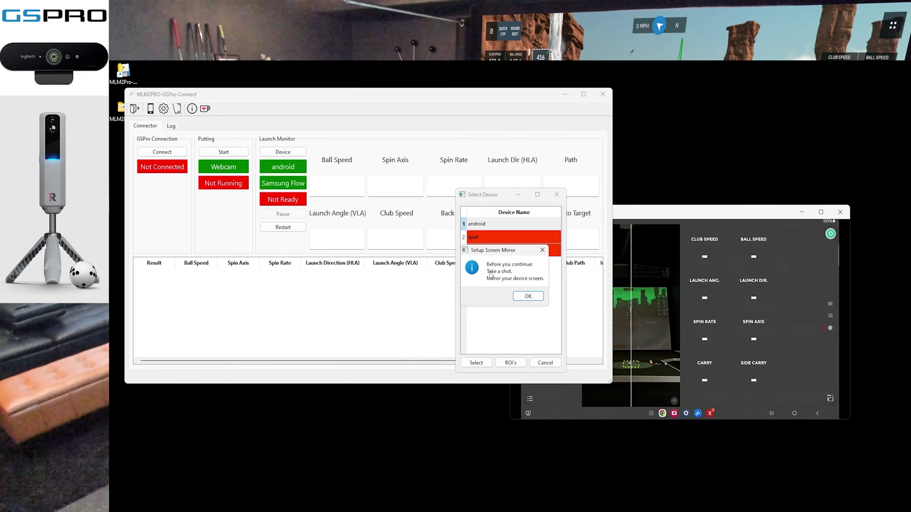
pyautogui.click(528, 296)
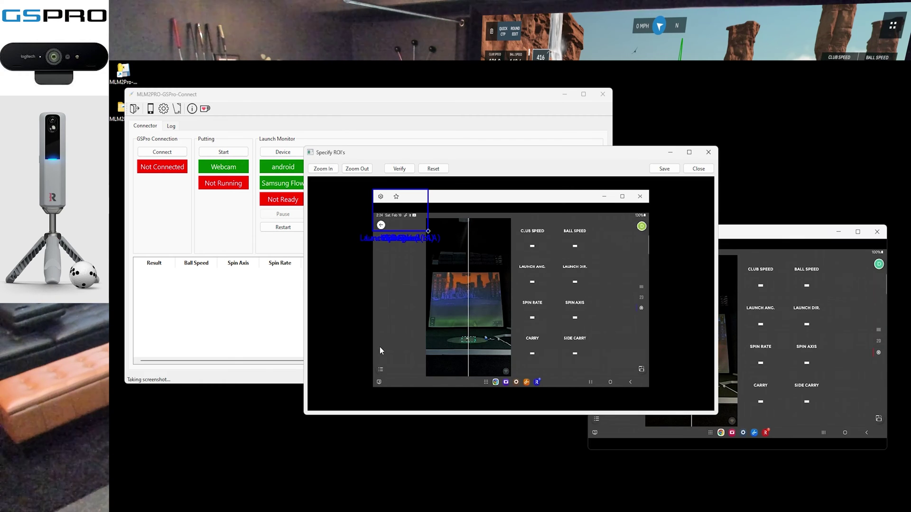
pyautogui.moveTo(421, 223); pyautogui.dragTo(552, 256)
pyautogui.moveTo(414, 223); pyautogui.dragTo(553, 290)
pyautogui.moveTo(650, 300); pyautogui.dragTo(590, 326)
pyautogui.moveTo(401, 211); pyautogui.dragTo(583, 250)
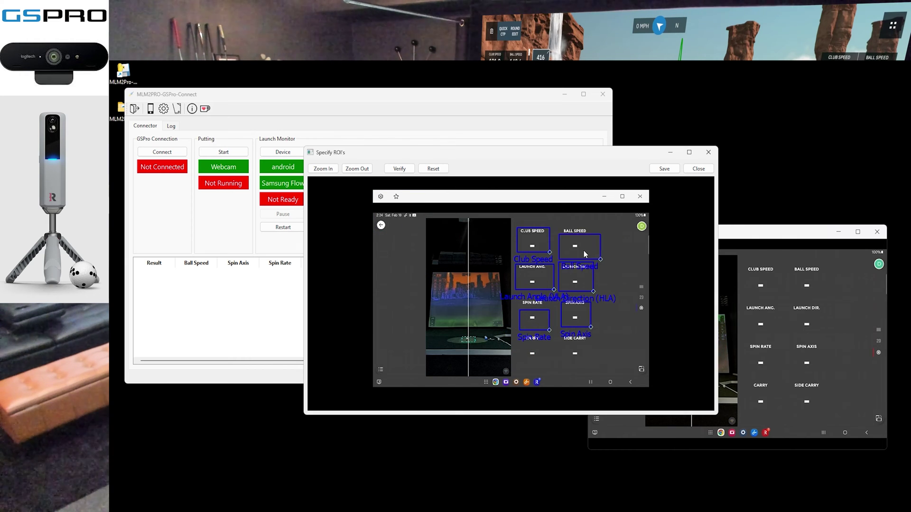
pyautogui.moveTo(575, 285); pyautogui.dragTo(581, 293)
pyautogui.moveTo(534, 327); pyautogui.dragTo(531, 325)
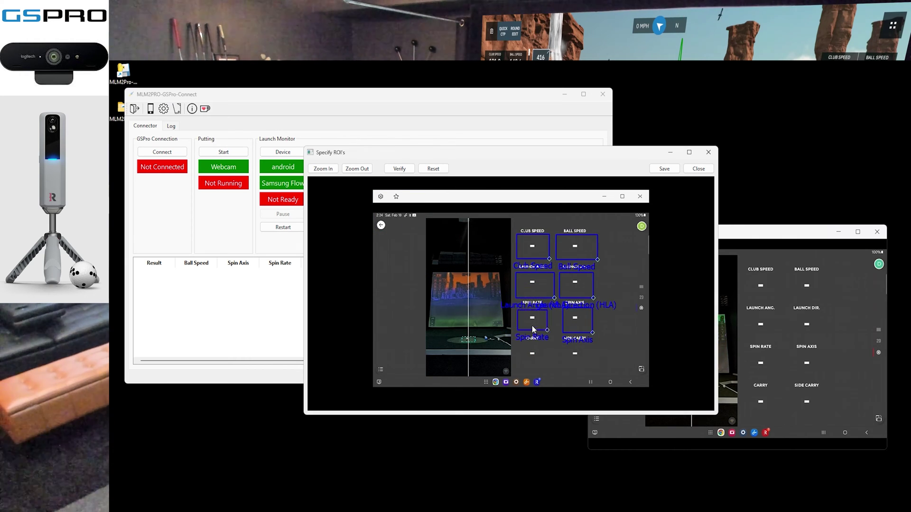
# - Save the android ROI layout, confirm, and close the editor
pyautogui.click(658, 171)
pyautogui.click(531, 293)
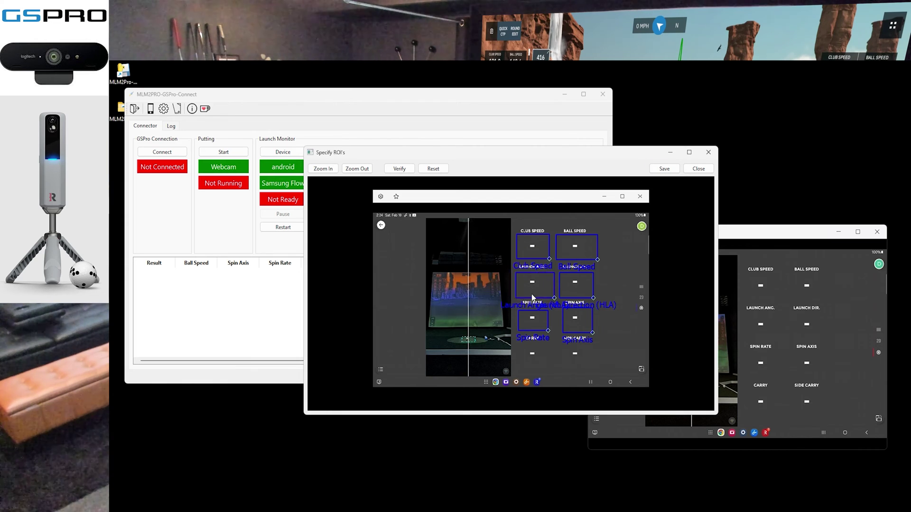
pyautogui.click(698, 170)
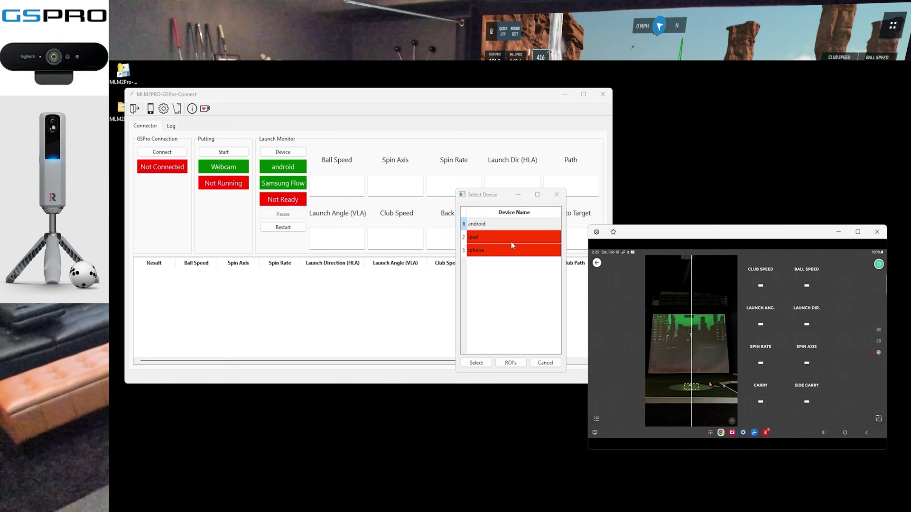
# - Select android, restart the monitor reading, connect to GSPro, and snap the window left
pyautogui.click(502, 223)
pyautogui.click(476, 362)
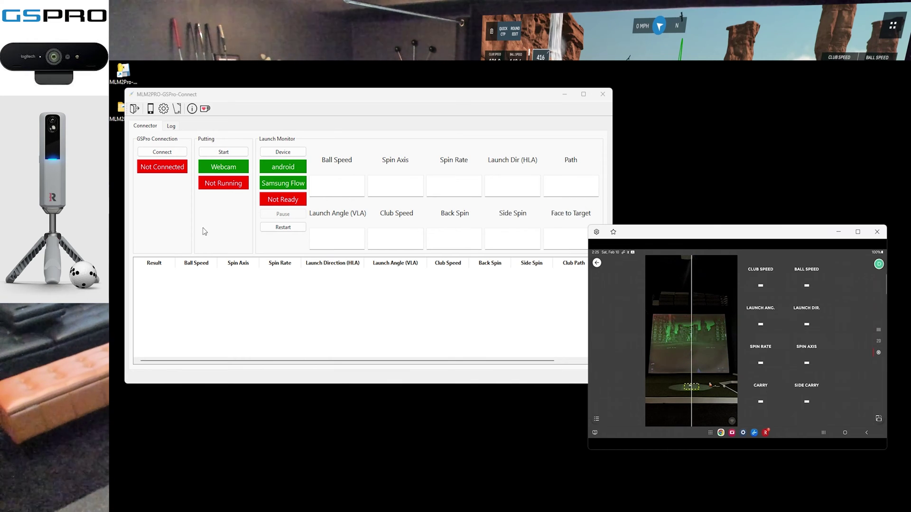
pyautogui.click(283, 228)
pyautogui.click(161, 151)
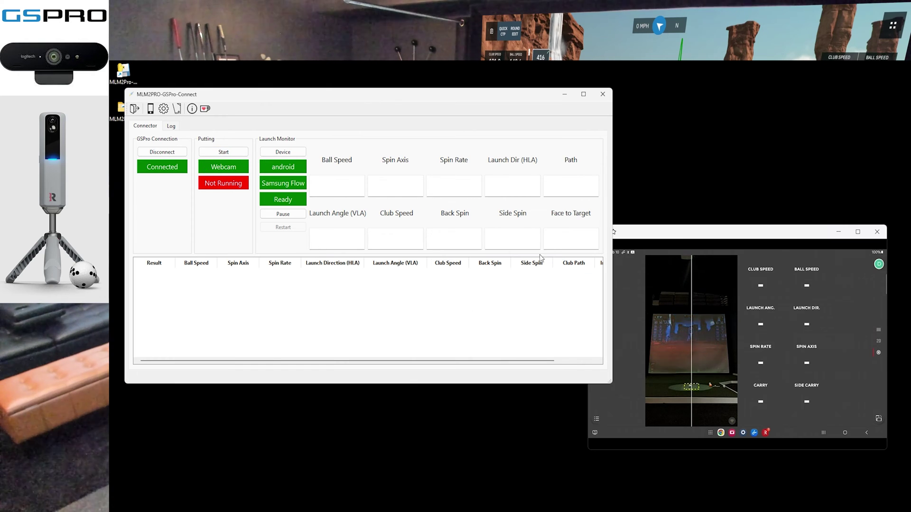
pyautogui.moveTo(477, 89); pyautogui.dragTo(408, 86)
pyautogui.click(562, 345)
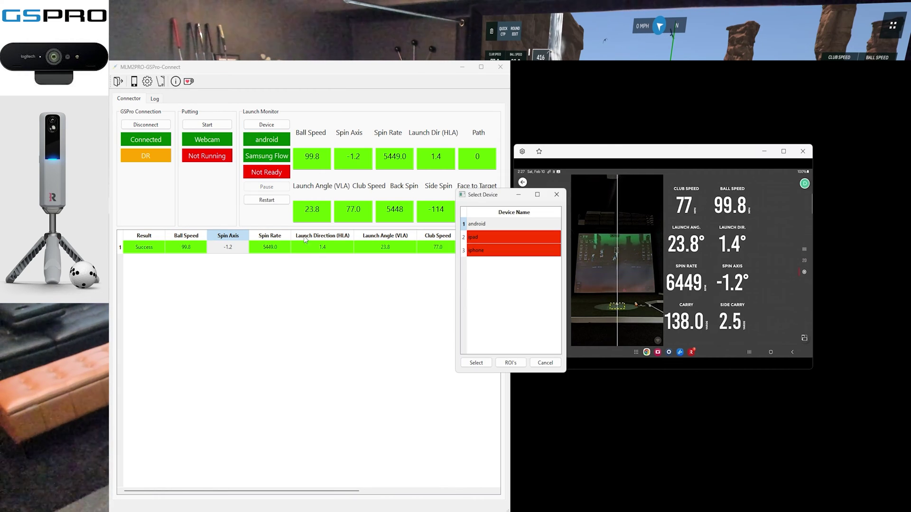
# - Open the android device's ROI editor and maximize it to full screen
pyautogui.click(494, 229)
pyautogui.click(510, 363)
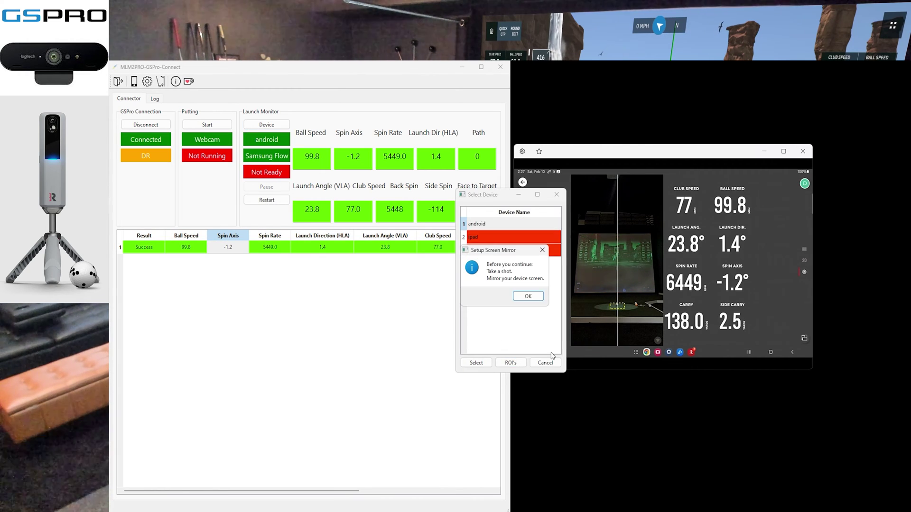
pyautogui.press('Return')
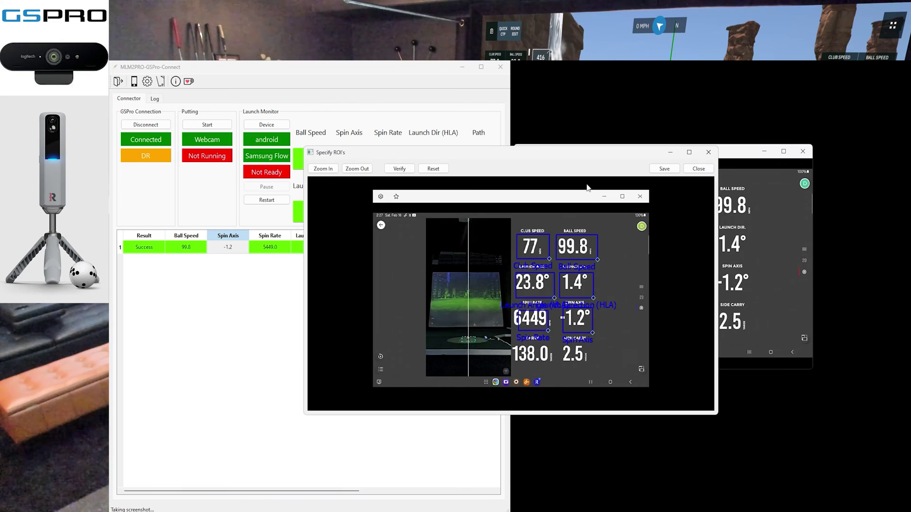
pyautogui.doubleClick(605, 155)
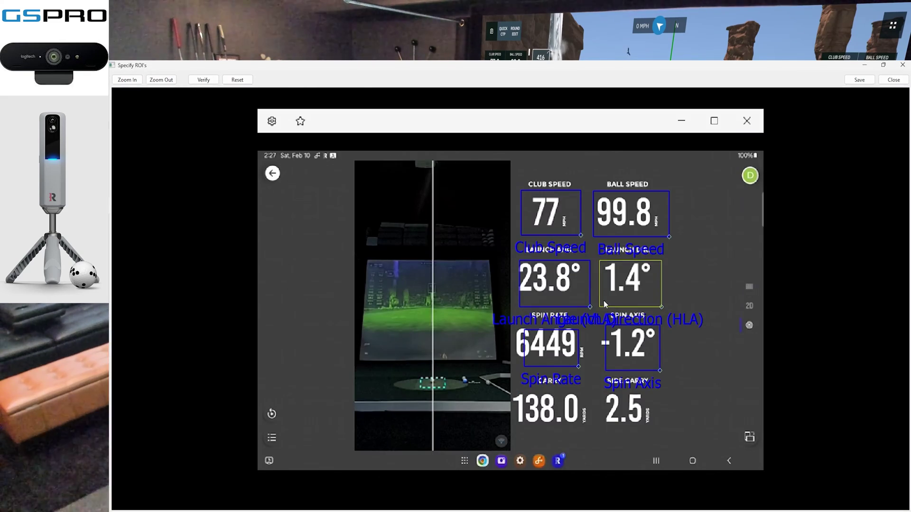
# - Move and enlarge the Spin Rate box to enclose 6449
pyautogui.scroll(3, 562, 349)
pyautogui.scroll(-2, 561, 349)
pyautogui.scroll(5, 582, 358)
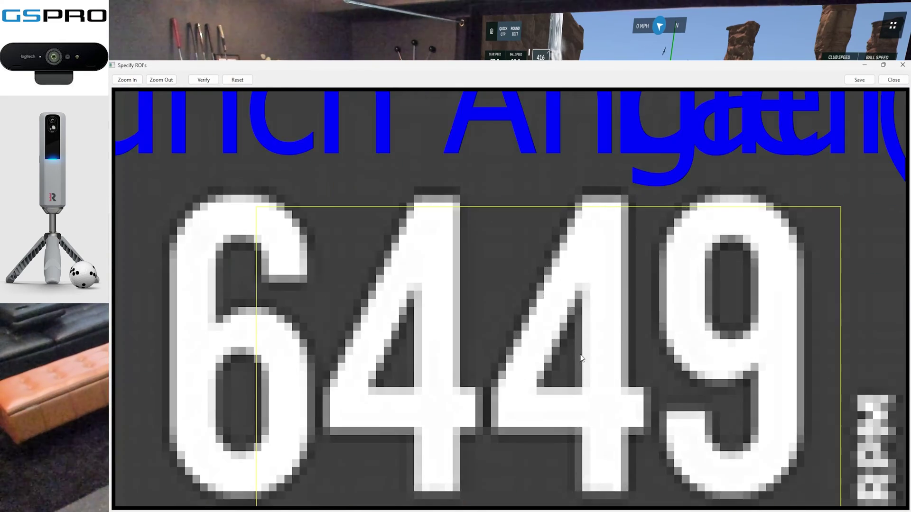
pyautogui.scroll(-2, 581, 358)
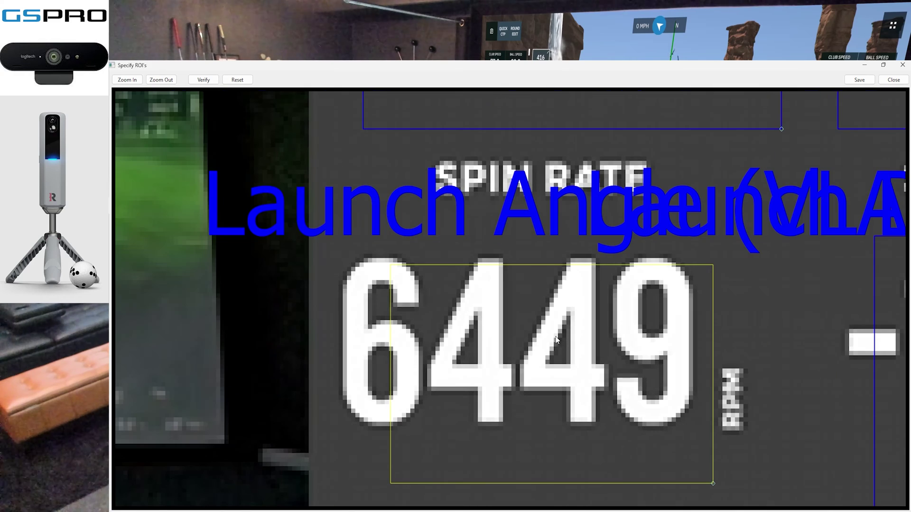
pyautogui.scroll(-3, 592, 394)
pyautogui.moveTo(609, 389); pyautogui.dragTo(536, 341)
pyautogui.click(581, 379)
pyautogui.scroll(3, 517, 353)
pyautogui.scroll(-3, 537, 341)
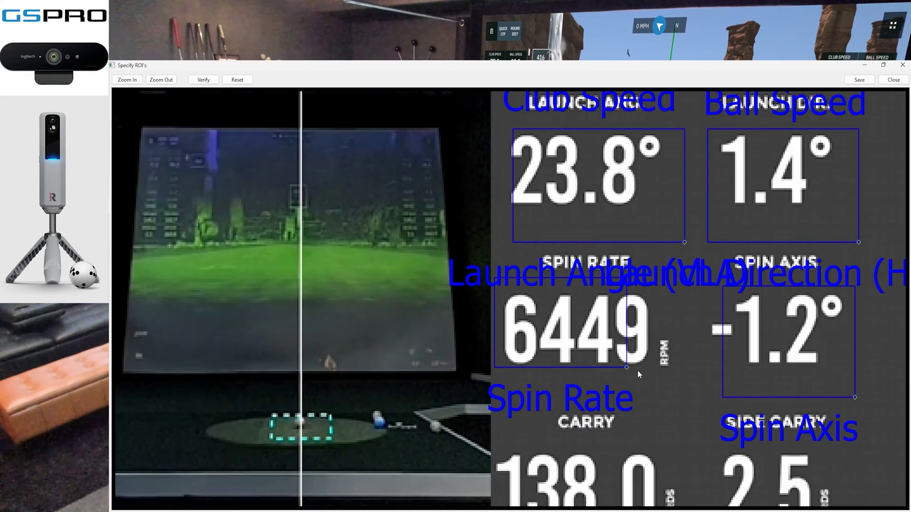
pyautogui.moveTo(626, 368); pyautogui.dragTo(653, 404)
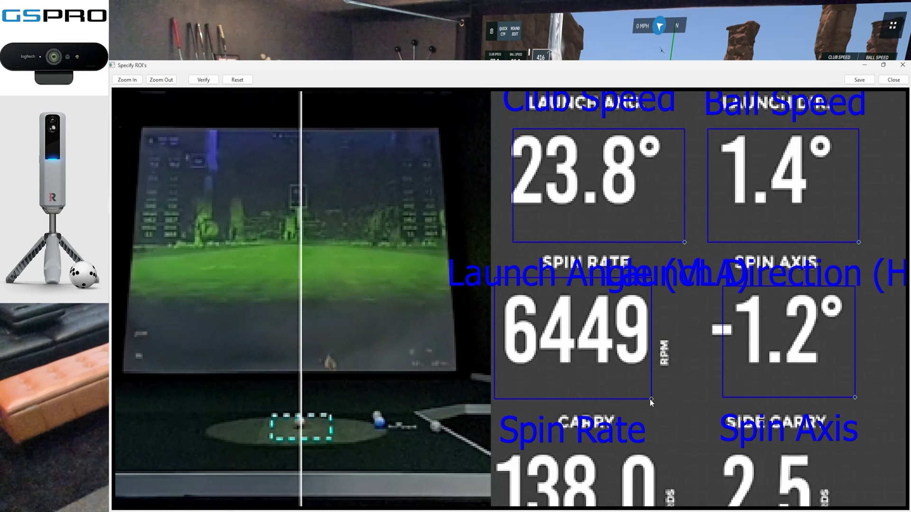
pyautogui.moveTo(651, 400); pyautogui.dragTo(653, 399)
# - Fit the Spin Axis, launch direction and Club Speed boxes around -1.2°, 1.4° and 77
pyautogui.moveTo(780, 376); pyautogui.dragTo(759, 373)
pyautogui.moveTo(832, 394); pyautogui.dragTo(874, 407)
pyautogui.moveTo(791, 231); pyautogui.dragTo(782, 220)
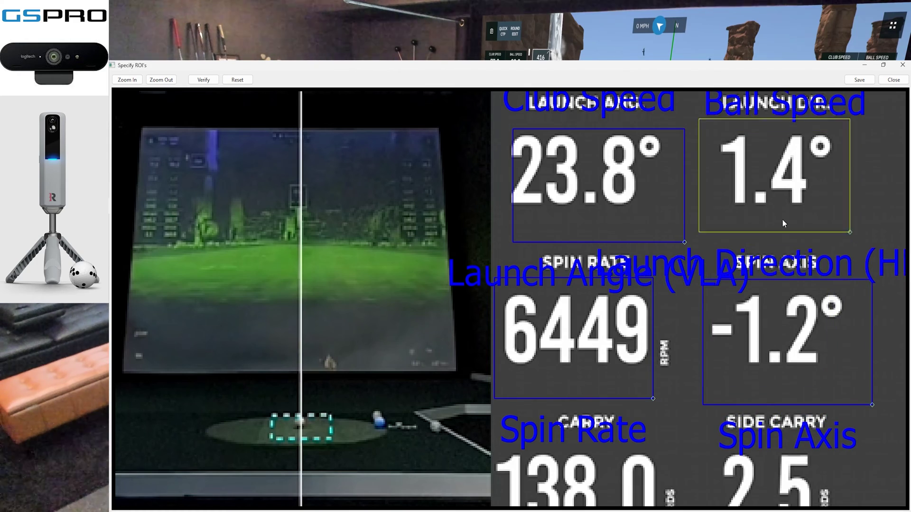
pyautogui.moveTo(848, 232); pyautogui.dragTo(877, 246)
pyautogui.moveTo(617, 212); pyautogui.dragTo(599, 201)
pyautogui.moveTo(666, 232); pyautogui.dragTo(676, 238)
# - Refine the Club Speed, Ball Speed, Launch Direction and Spin Axis boxes around 77, 99.8, 1.4°, -1.2°
pyautogui.scroll(-3, 677, 240)
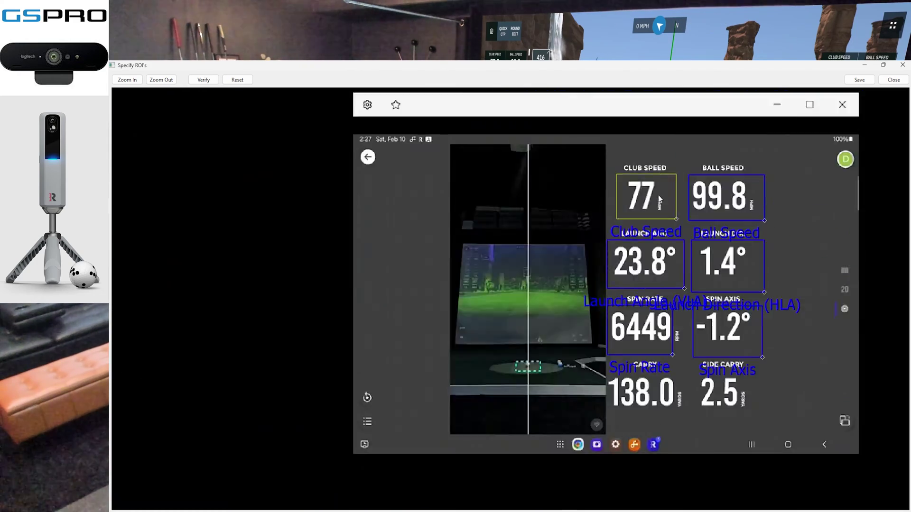
pyautogui.scroll(5, 658, 195)
pyautogui.moveTo(626, 278); pyautogui.dragTo(677, 289)
pyautogui.moveTo(690, 370); pyautogui.dragTo(713, 362)
pyautogui.scroll(-2, 709, 364)
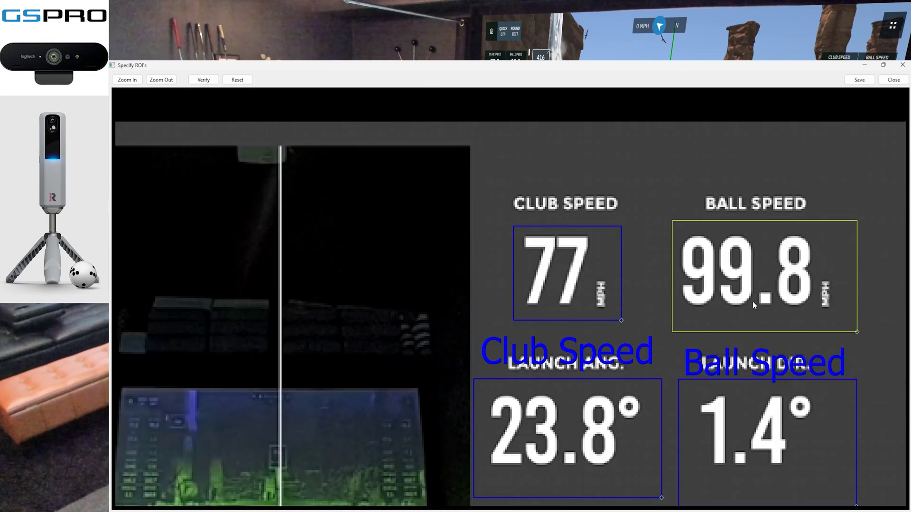
pyautogui.moveTo(863, 341); pyautogui.dragTo(822, 312)
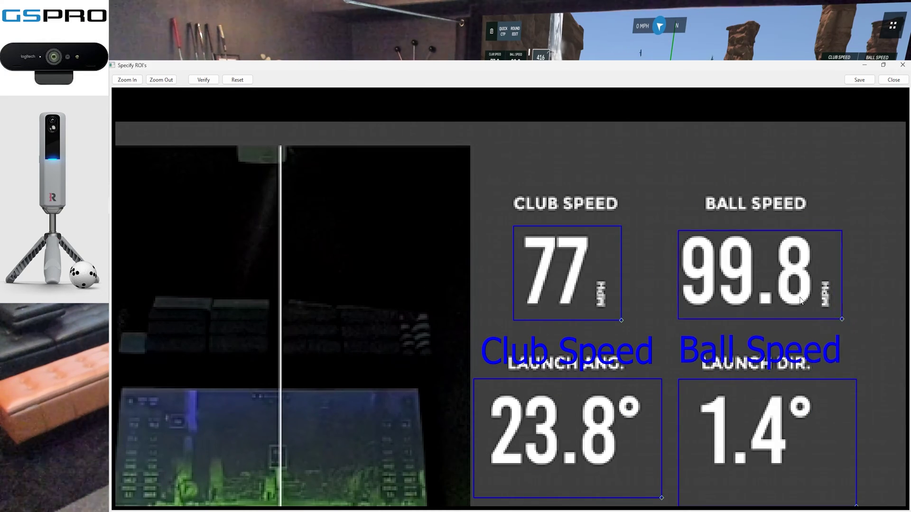
pyautogui.scroll(-1, 766, 361)
pyautogui.moveTo(766, 361); pyautogui.dragTo(758, 340)
pyautogui.scroll(-2, 665, 363)
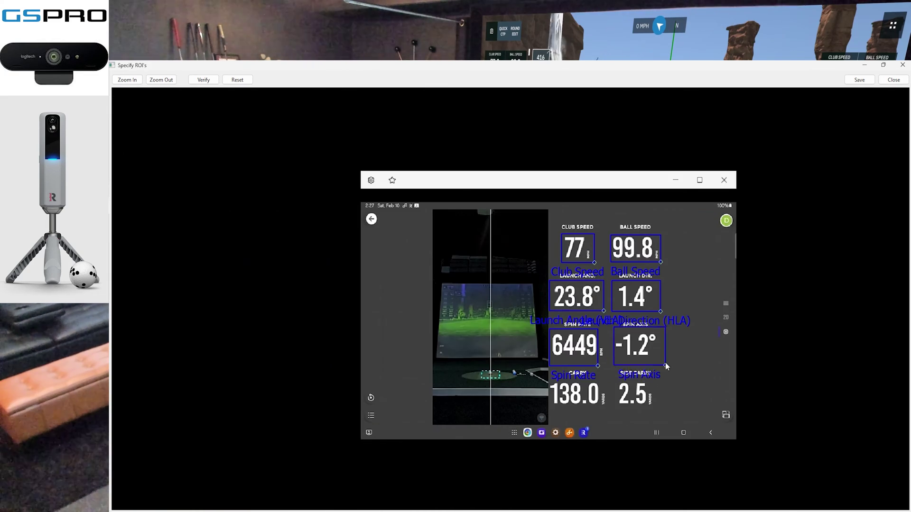
pyautogui.moveTo(666, 365); pyautogui.dragTo(666, 361)
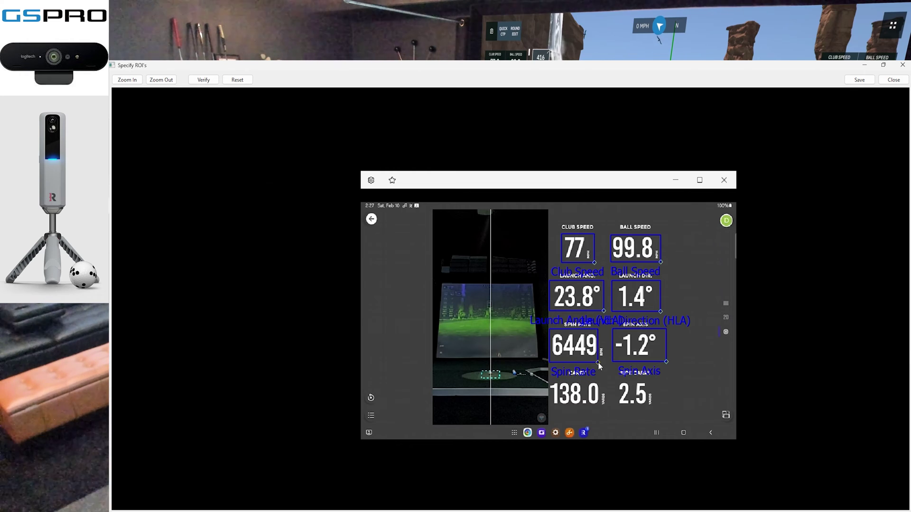
# - Save the refitted ROIs, close the editor, move Samsung Flow aside, and resume reading shots
pyautogui.click(871, 78)
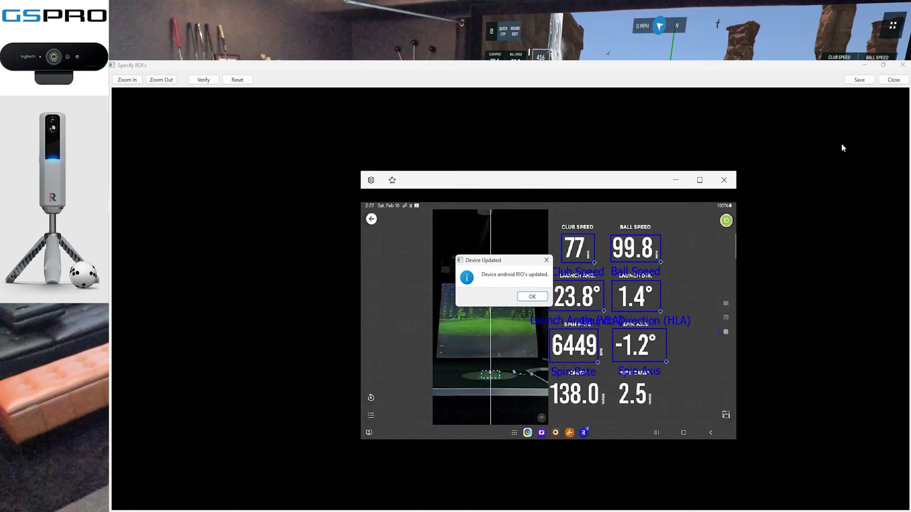
pyautogui.click(532, 297)
pyautogui.click(893, 80)
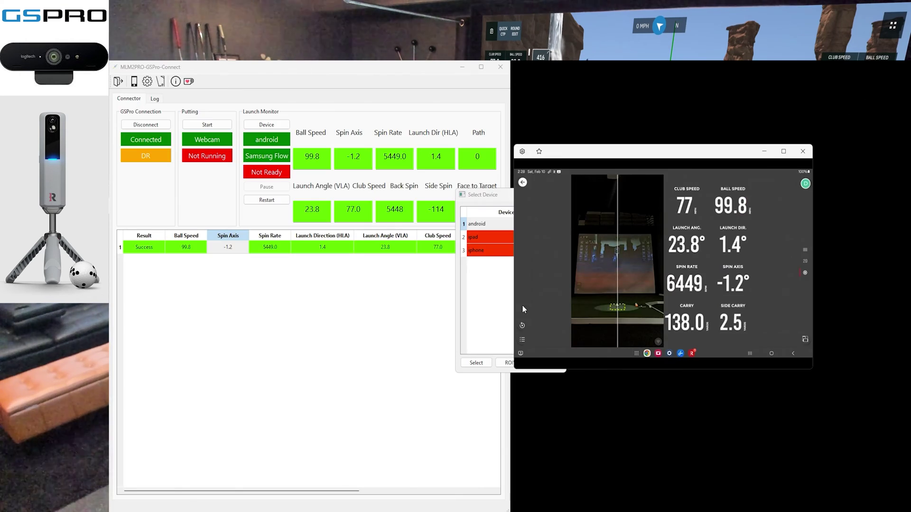
pyautogui.moveTo(582, 155); pyautogui.dragTo(659, 151)
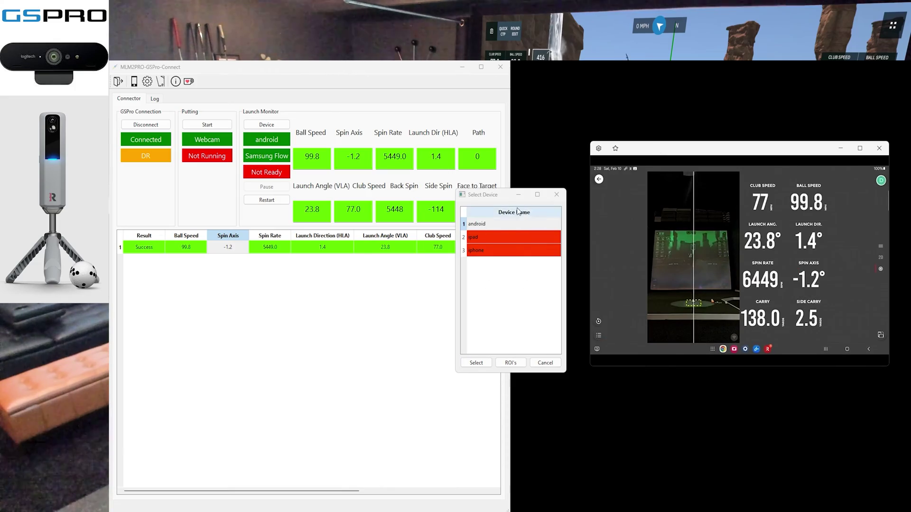
pyautogui.press('Return')
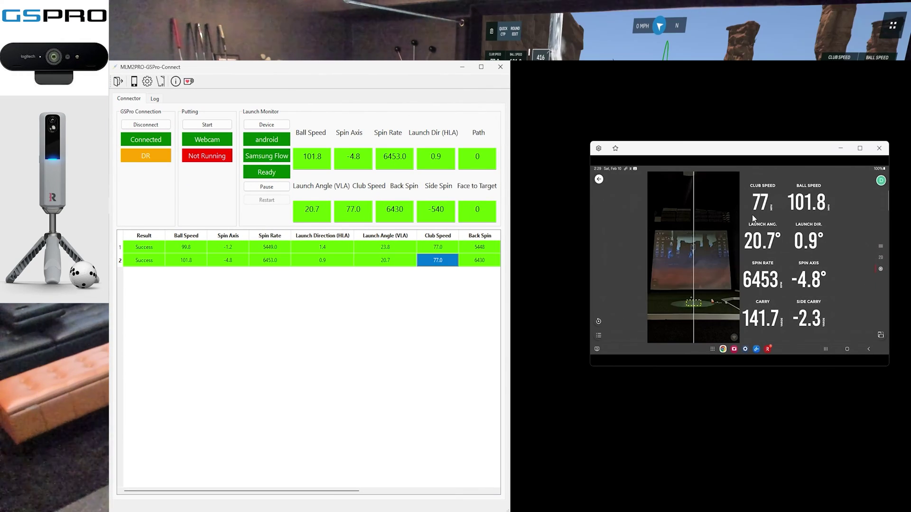
# - Start android's region setup from the device list, acknowledging the screen-mirror reminder
pyautogui.click(280, 127)
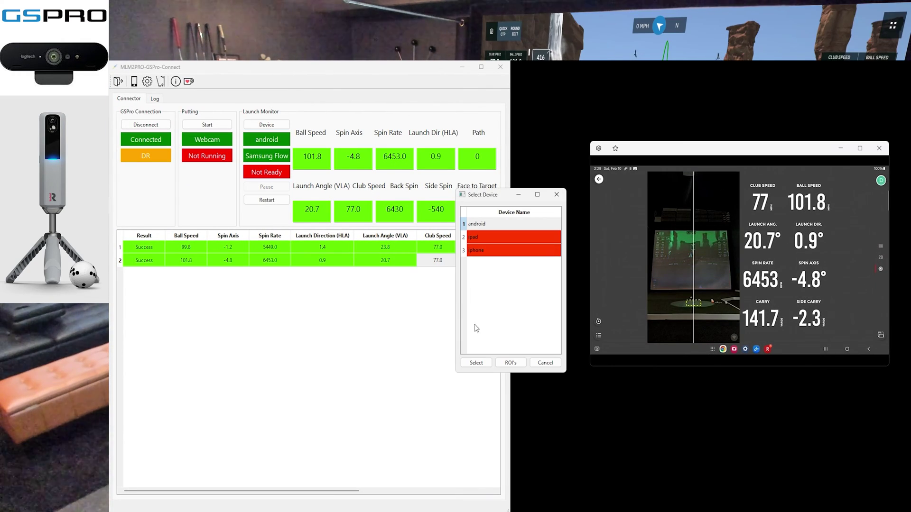
pyautogui.click(506, 364)
pyautogui.click(530, 302)
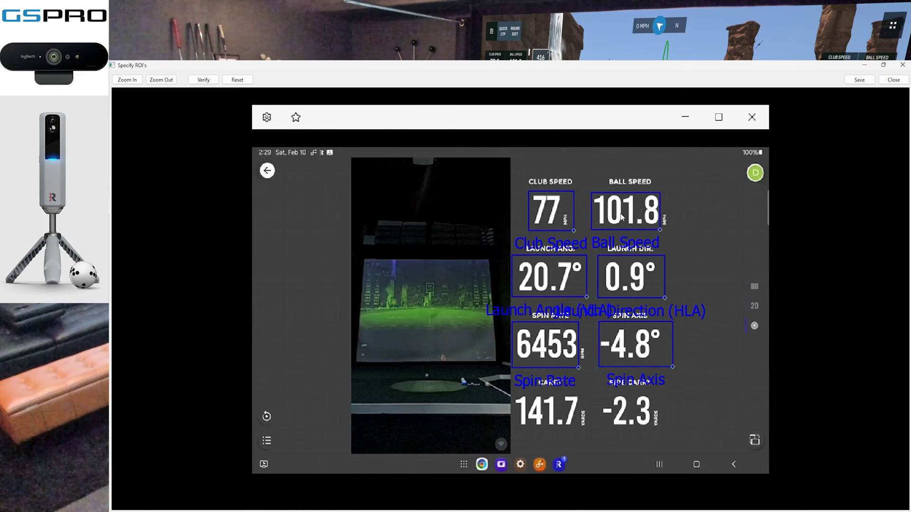
# - Widen the Ball Speed box to fit 101.8 and save the android regions
pyautogui.moveTo(659, 228); pyautogui.dragTo(672, 232)
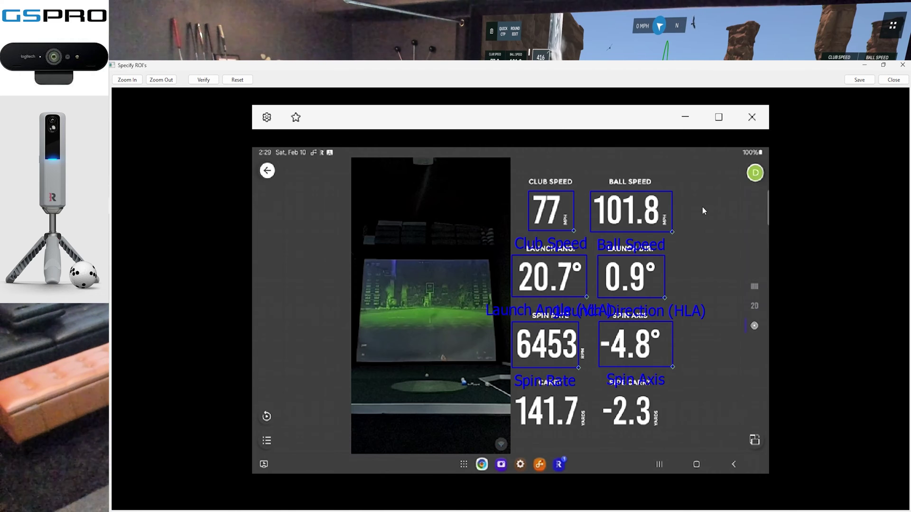
pyautogui.click(871, 78)
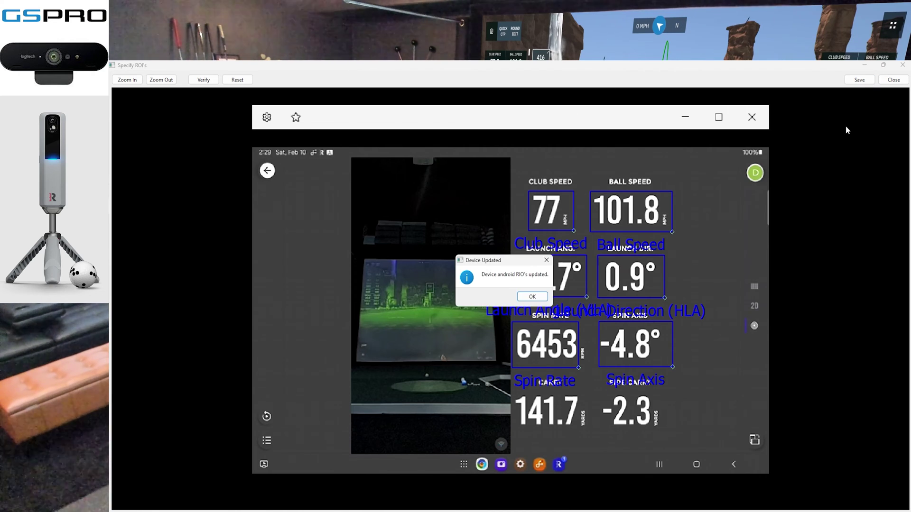
pyautogui.click(527, 297)
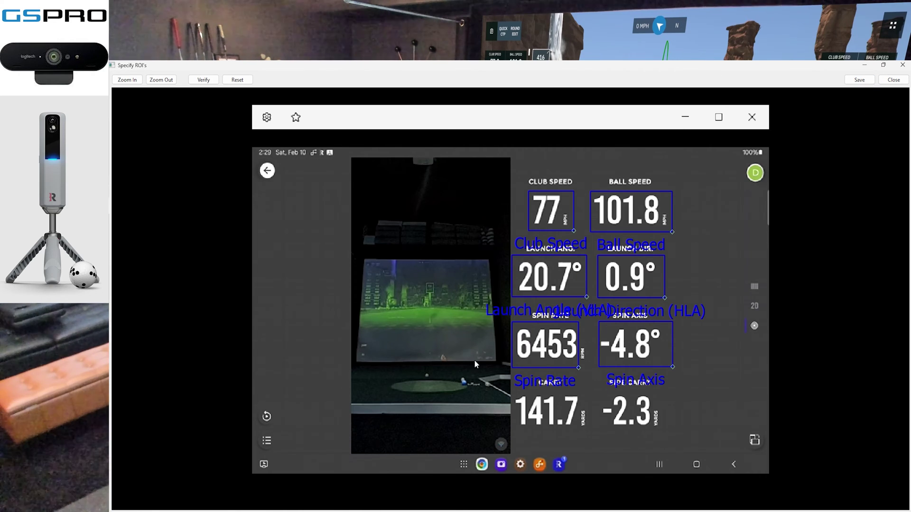
# - Close the Specify ROI's editor so the next shot can be read
pyautogui.click(893, 80)
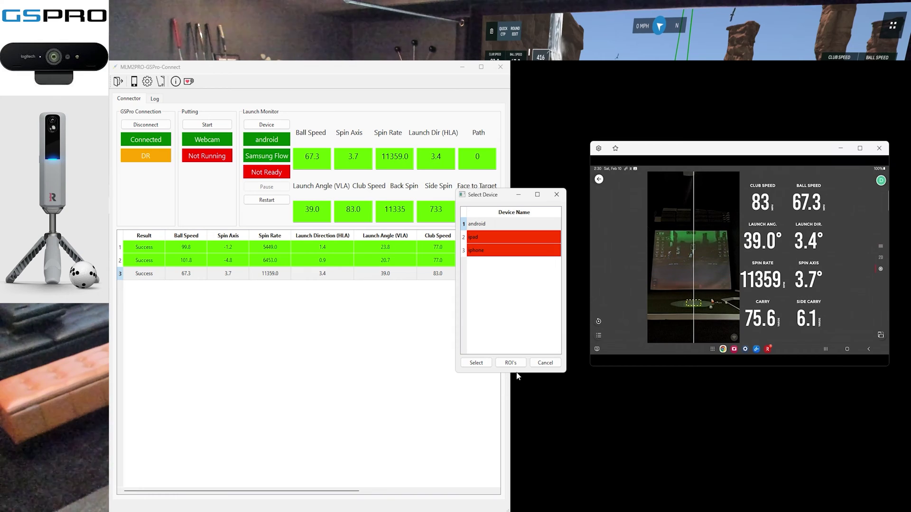
# - Open the ROI editor and widen the Spin Rate box to fit 11359
pyautogui.click(511, 362)
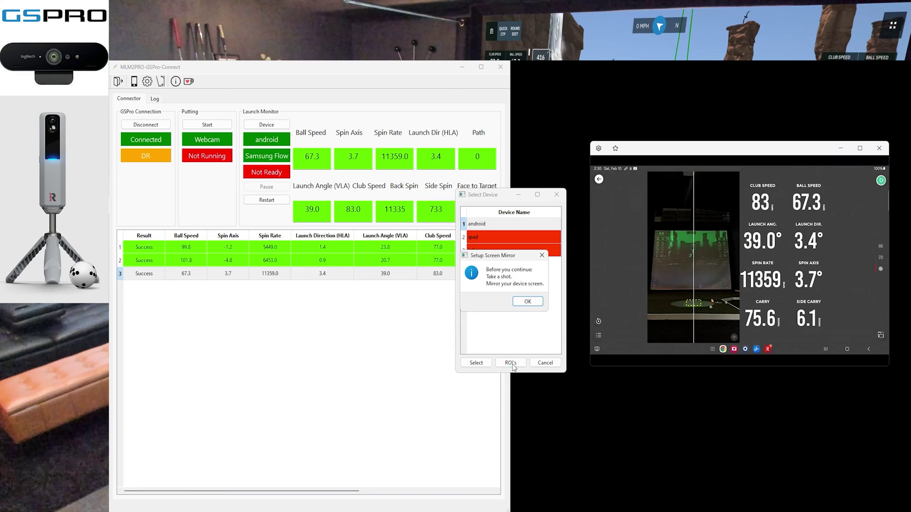
pyautogui.click(533, 305)
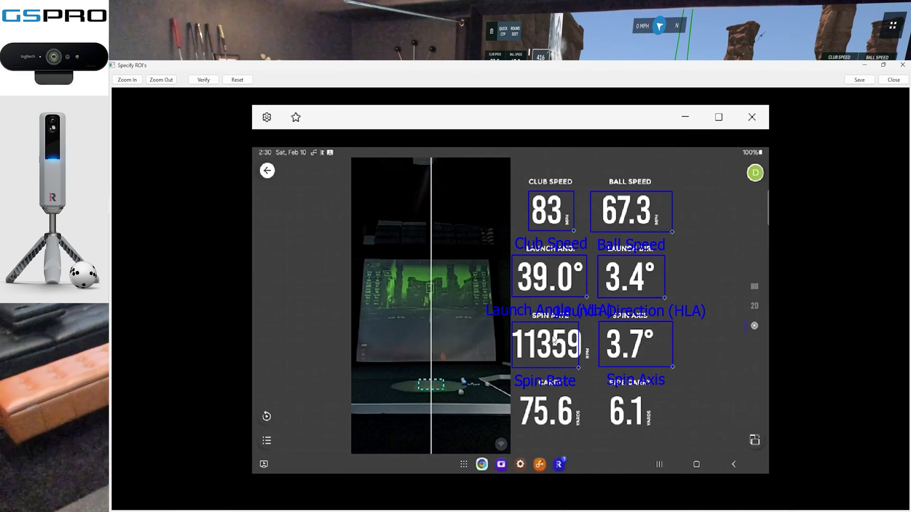
pyautogui.scroll(3, 573, 358)
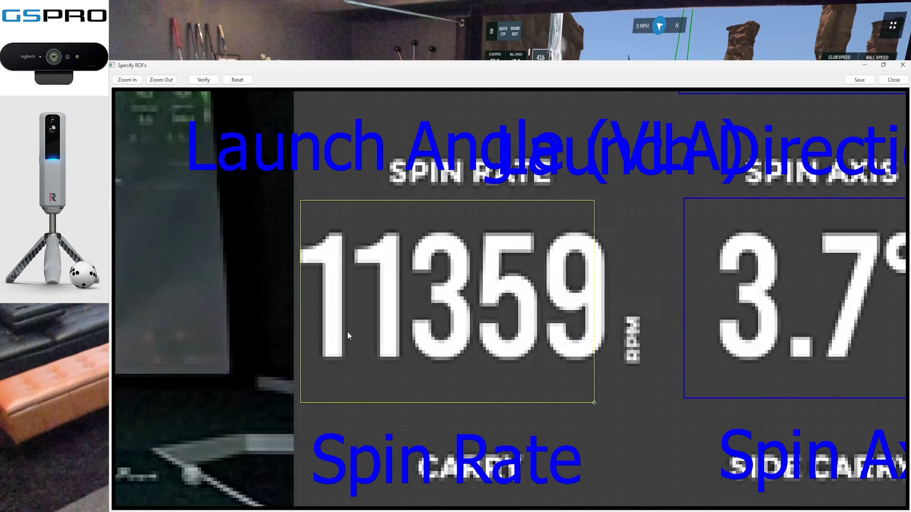
pyautogui.scroll(3, 309, 259)
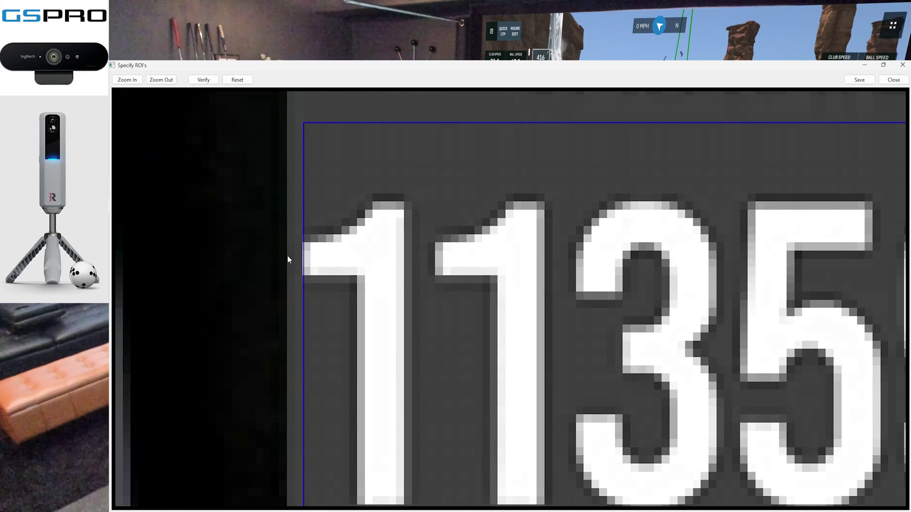
pyautogui.scroll(-2, 288, 260)
pyautogui.scroll(4, 332, 275)
pyautogui.scroll(-2, 348, 286)
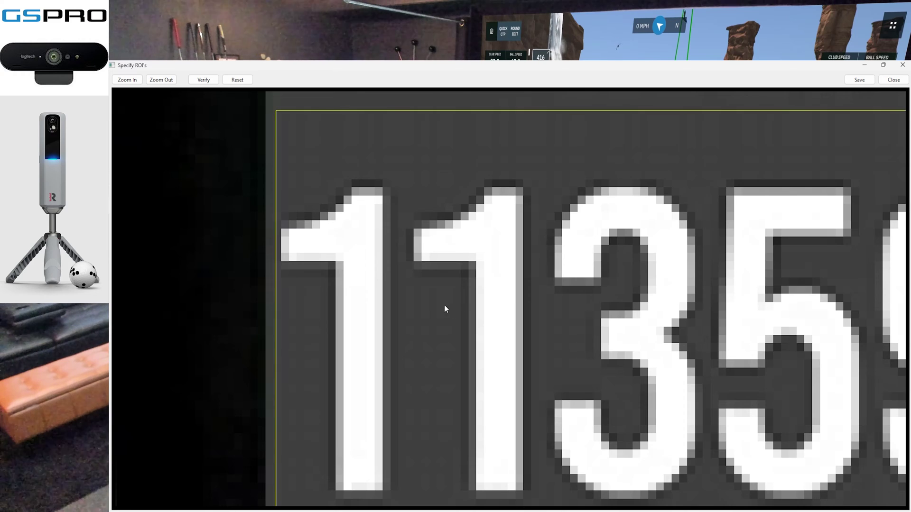
pyautogui.scroll(-2, 450, 313)
pyautogui.scroll(-1, 462, 317)
pyautogui.scroll(-1, 721, 452)
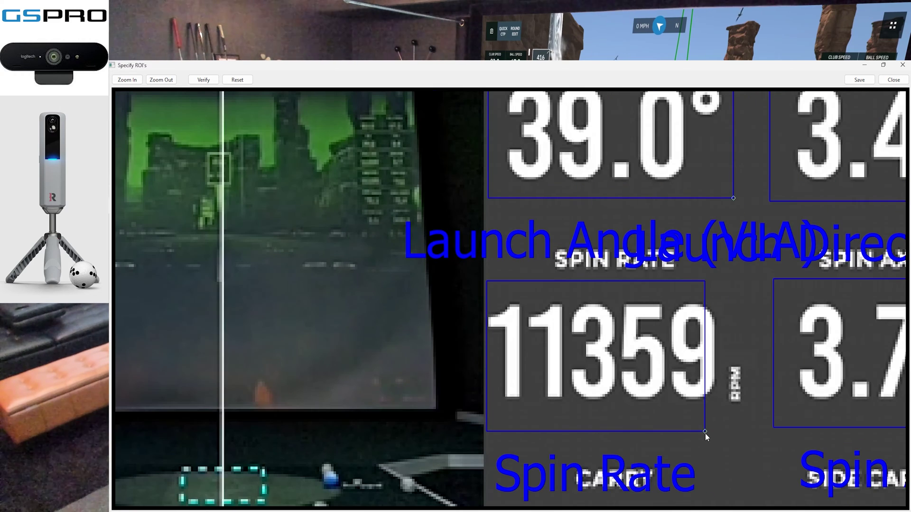
pyautogui.moveTo(706, 430); pyautogui.dragTo(755, 433)
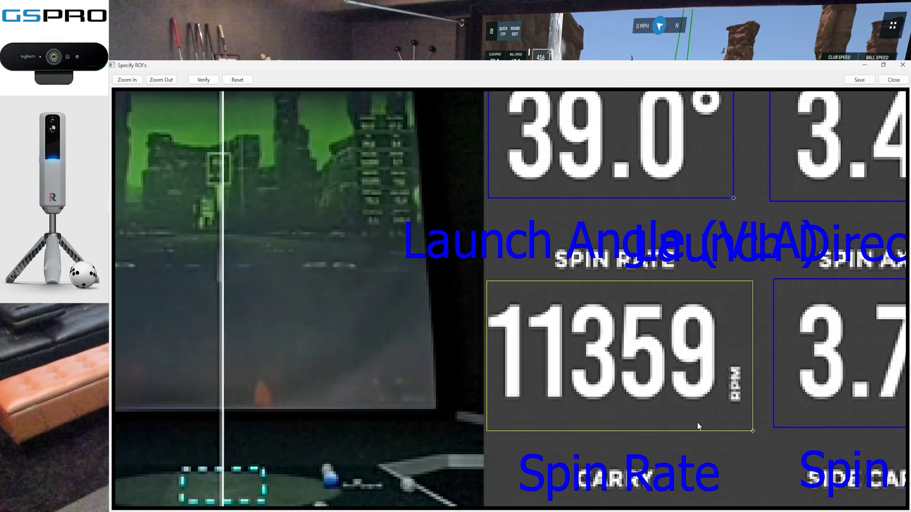
# - Shift the Spin Axis box left, widen Launch Angle, and move Launch Direction left
pyautogui.scroll(3, 482, 304)
pyautogui.scroll(2, 589, 429)
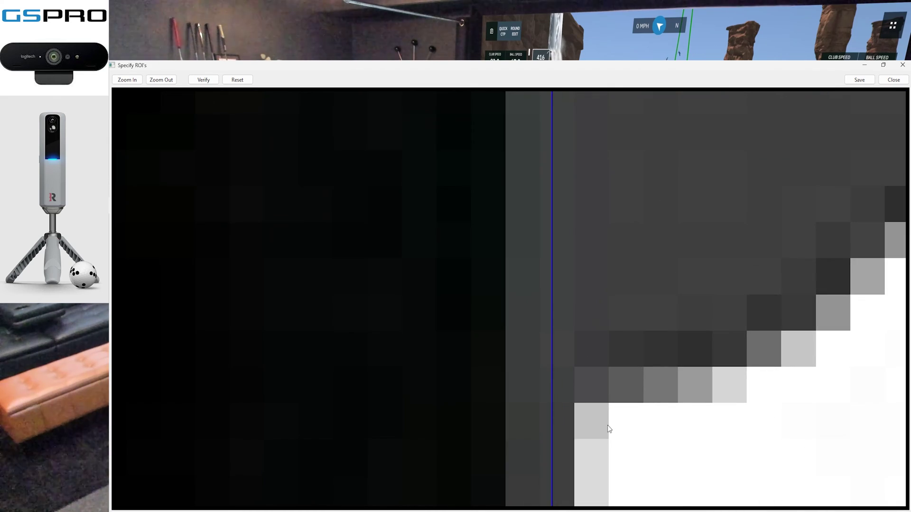
pyautogui.scroll(-5, 600, 430)
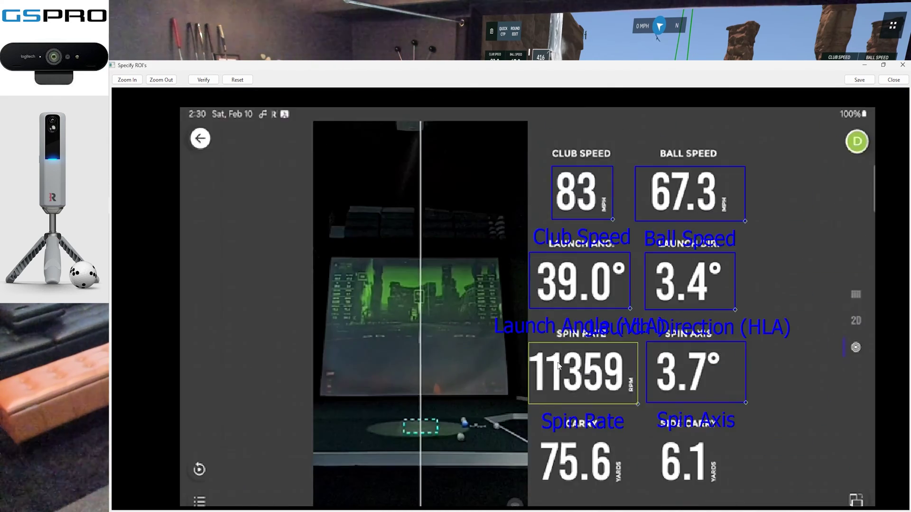
pyautogui.scroll(3, 624, 407)
pyautogui.scroll(-3, 623, 403)
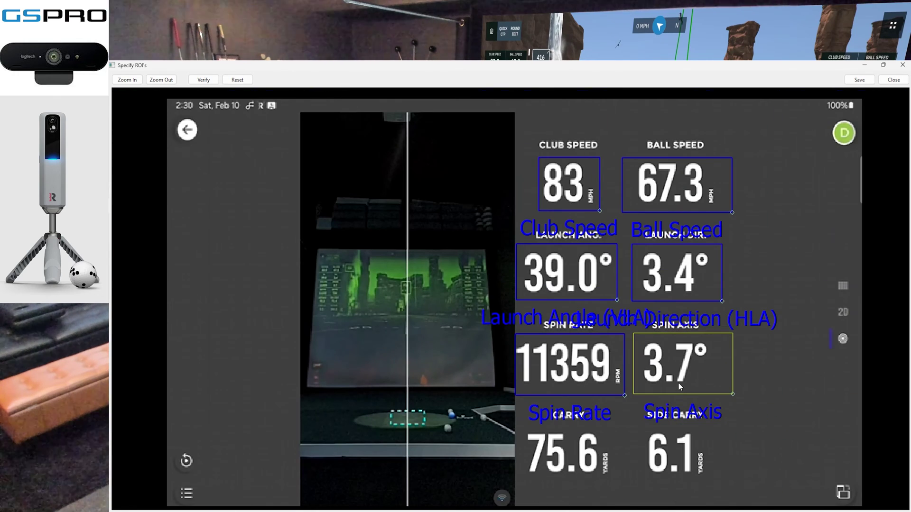
pyautogui.moveTo(678, 382); pyautogui.dragTo(675, 383)
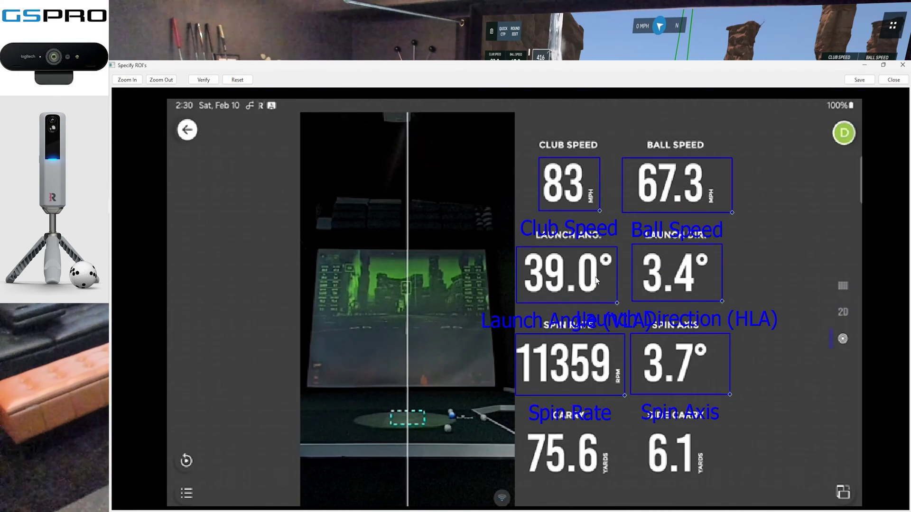
pyautogui.moveTo(616, 301); pyautogui.dragTo(620, 303)
pyautogui.moveTo(688, 294); pyautogui.dragTo(709, 303)
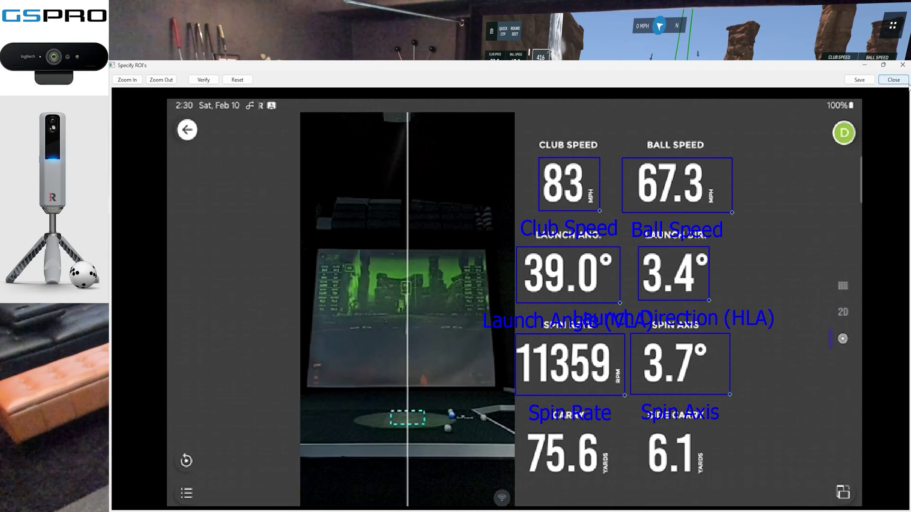
pyautogui.click(893, 80)
# - Dismiss the confirmation, reconnect android as the launch monitor, and reopen device selection
pyautogui.press('Return')
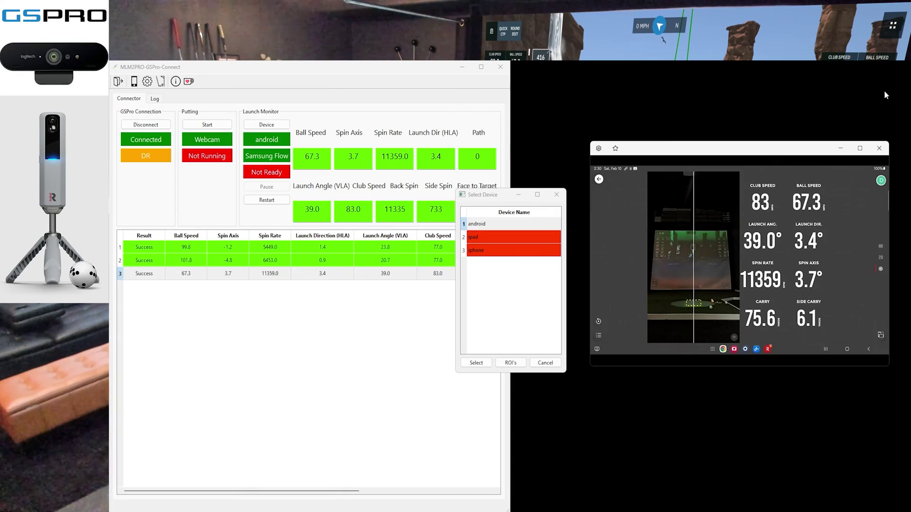
pyautogui.doubleClick(526, 226)
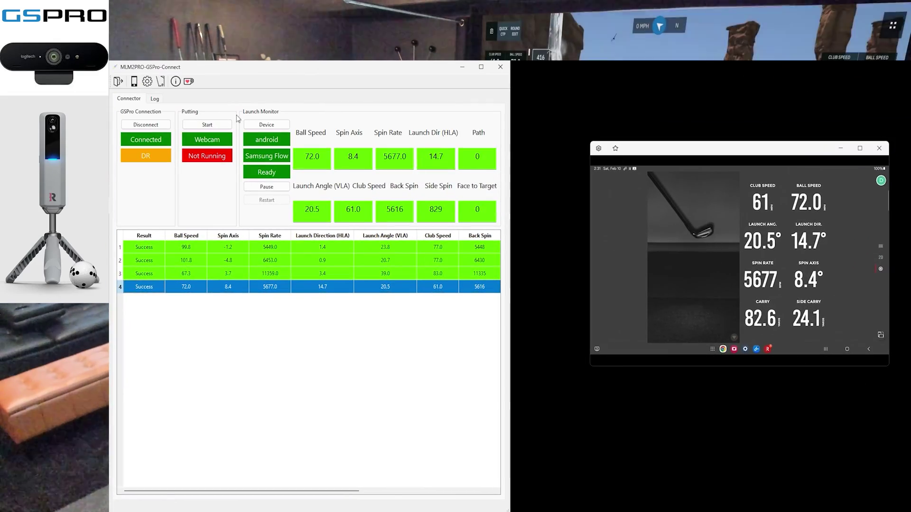
pyautogui.click(262, 124)
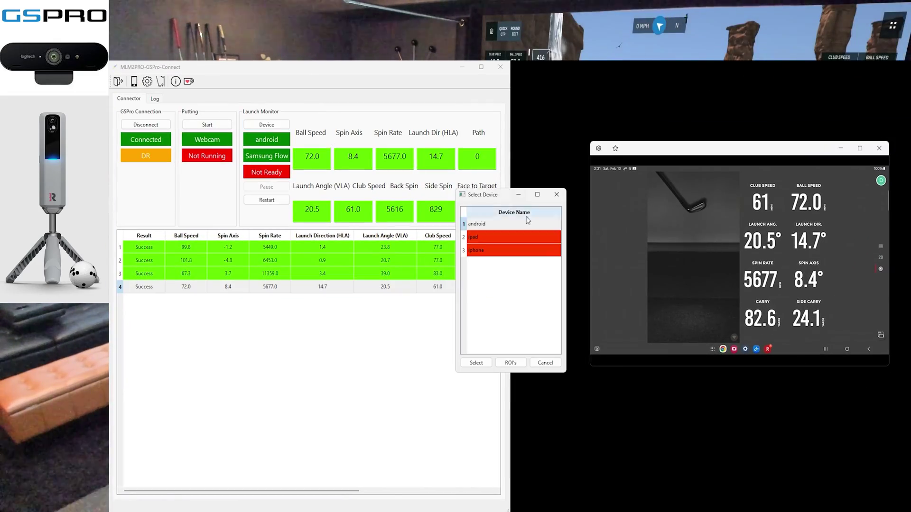
# - Open the android region editor and refit the Launch Direction box around 14.7°
pyautogui.click(510, 363)
pyautogui.click(528, 306)
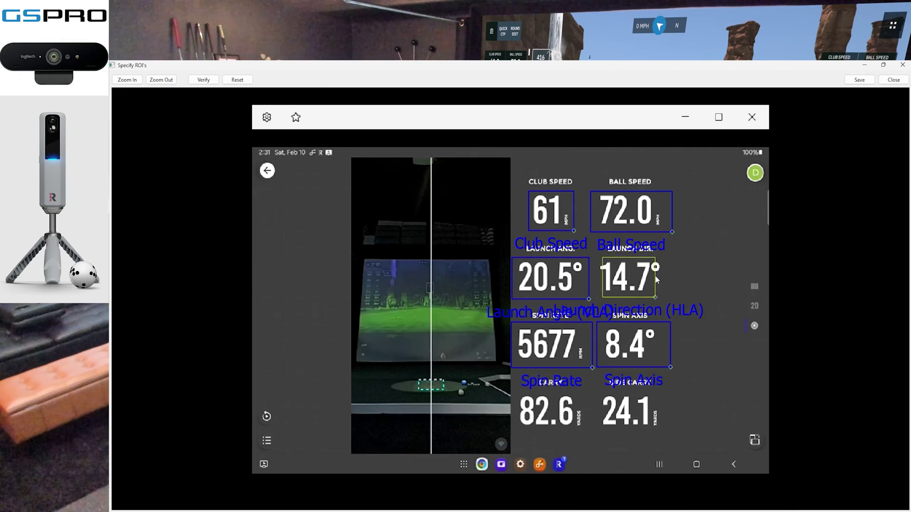
pyautogui.scroll(3, 625, 283)
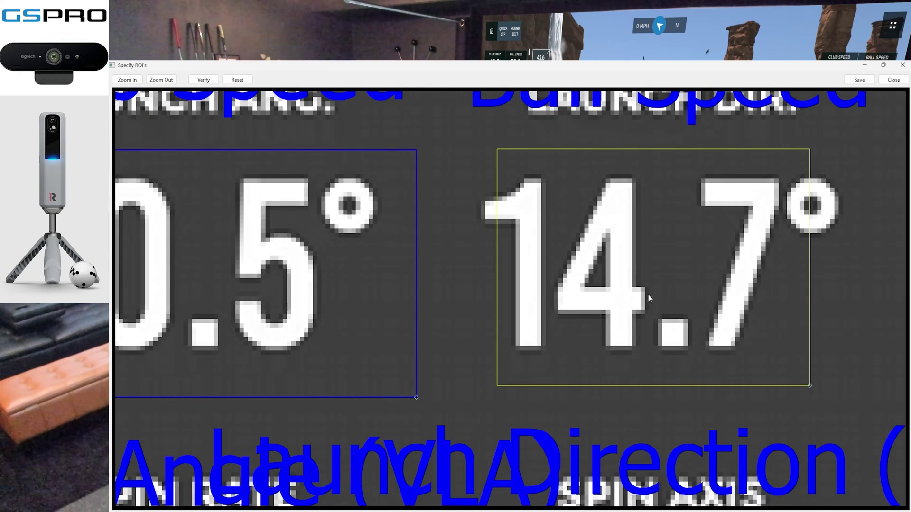
pyautogui.moveTo(685, 300); pyautogui.dragTo(644, 304)
pyautogui.moveTo(768, 390); pyautogui.dragTo(901, 404)
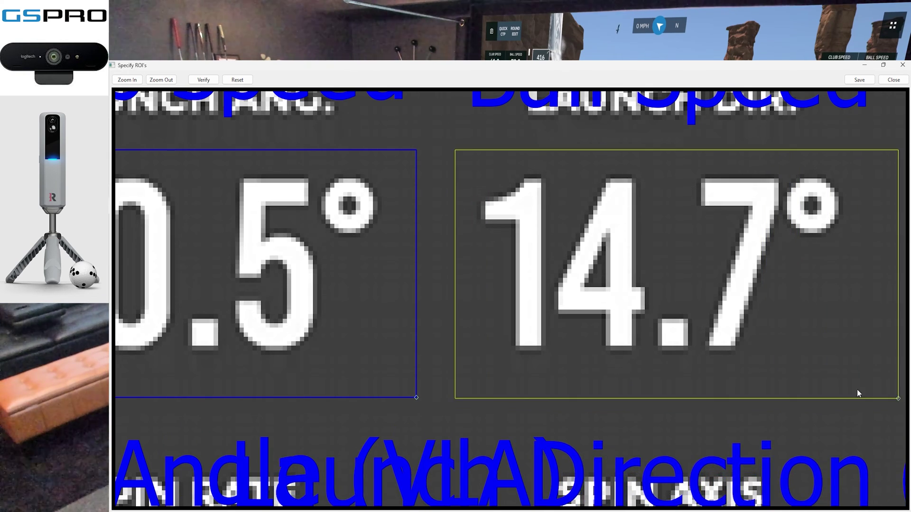
# - Verify all six regions read correctly, then save the android regions
pyautogui.scroll(-3, 548, 321)
pyautogui.scroll(-1, 575, 309)
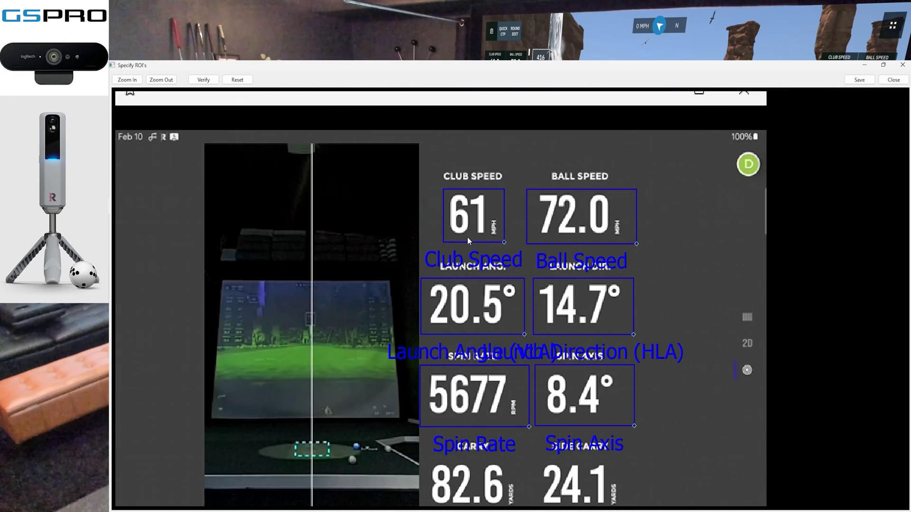
pyautogui.click(203, 79)
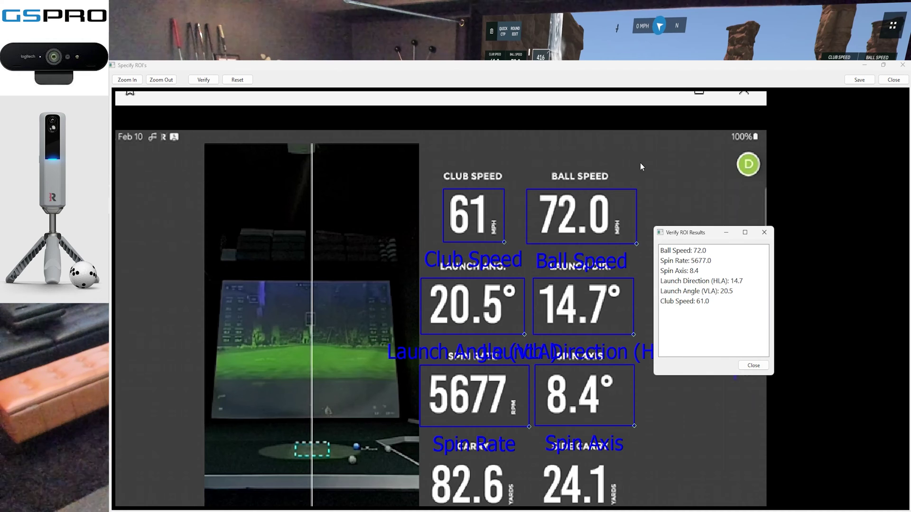
pyautogui.click(754, 364)
pyautogui.click(869, 83)
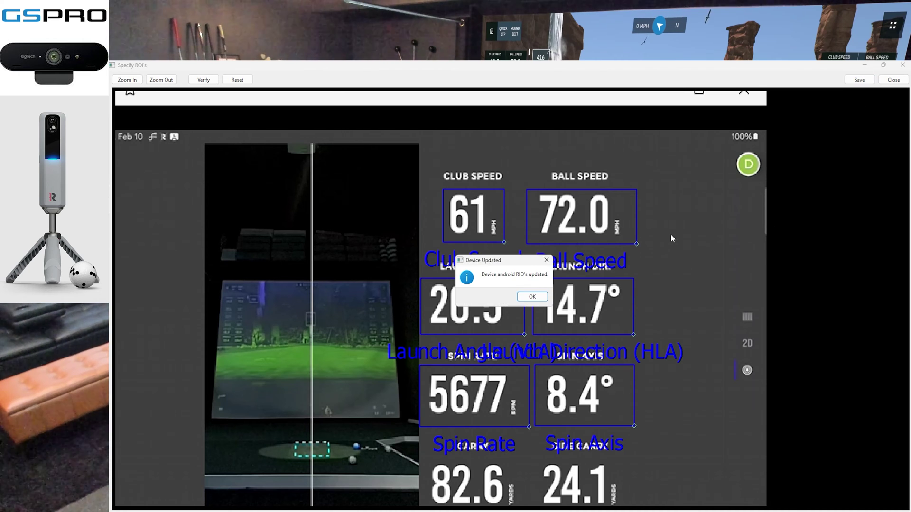
pyautogui.click(532, 297)
pyautogui.click(893, 80)
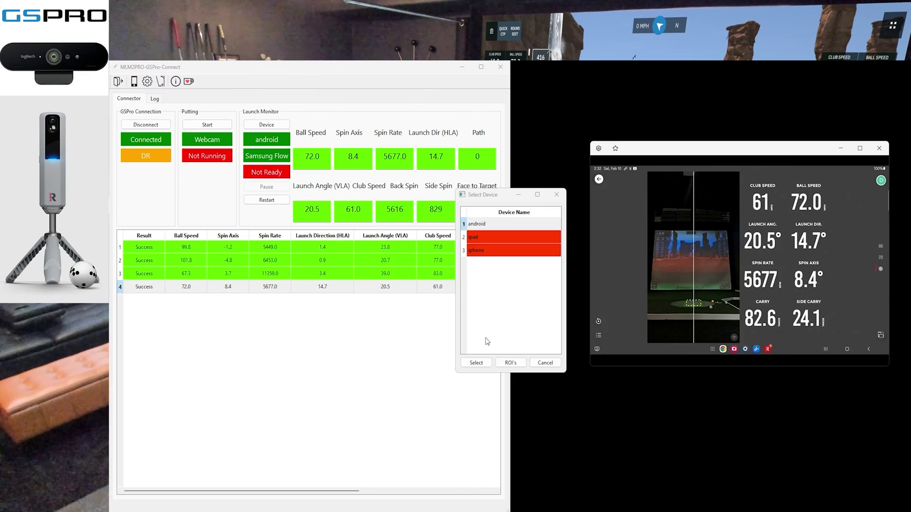
# - Confirm android as the launch monitor device in Select Device
pyautogui.click(476, 362)
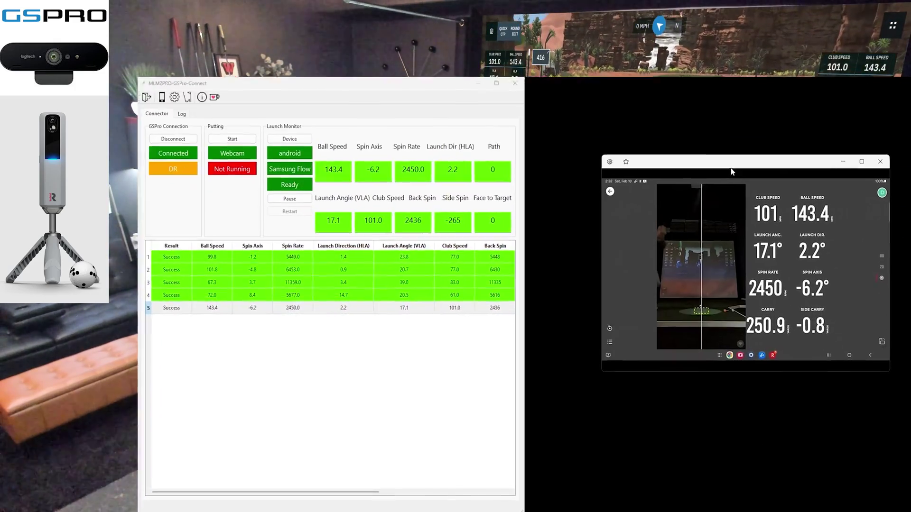
# - Pick the android device and open its region editor
pyautogui.click(268, 125)
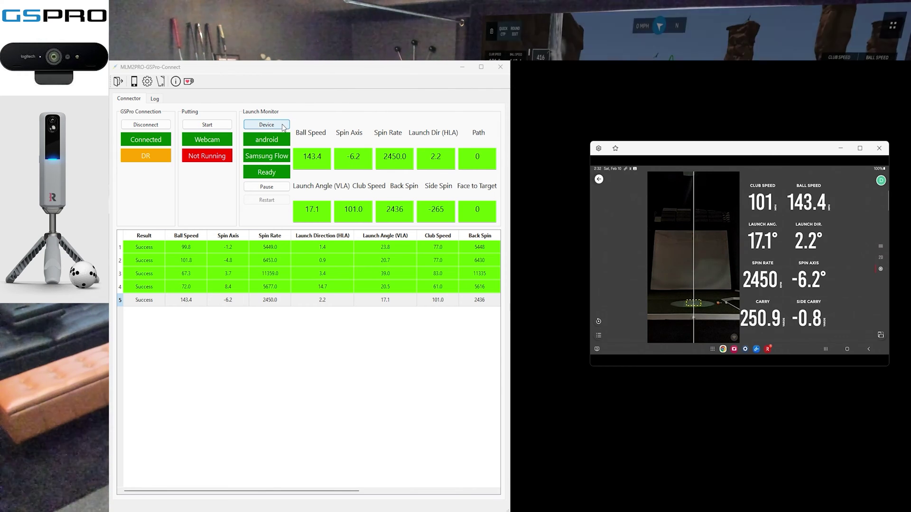
pyautogui.click(496, 224)
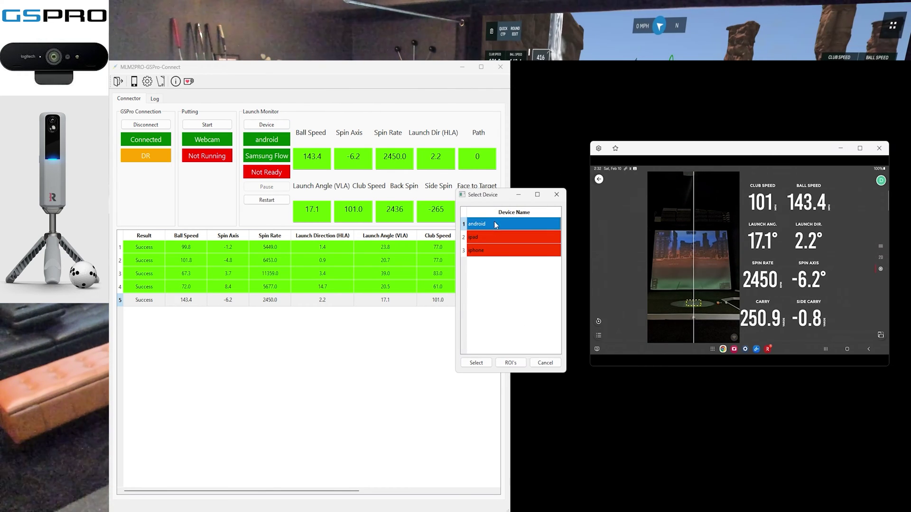
pyautogui.click(511, 363)
pyautogui.click(526, 301)
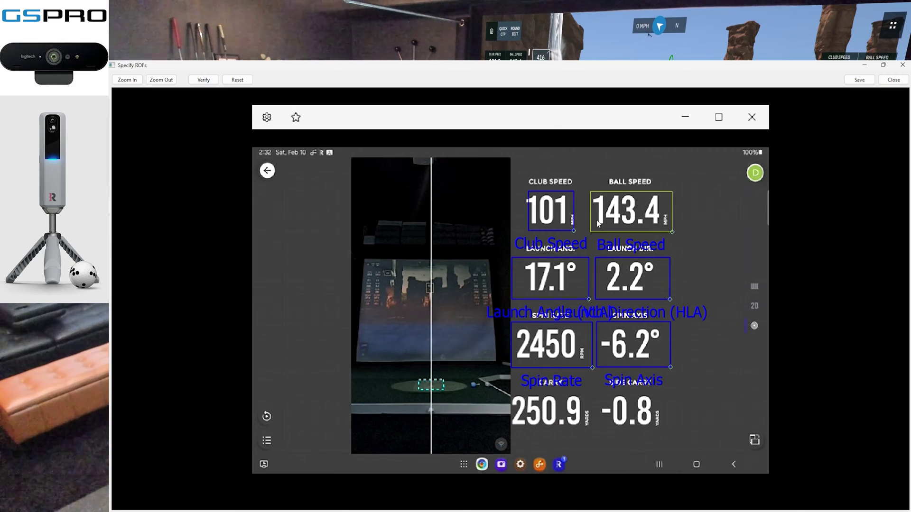
# - Move and stretch the Club Speed region to cover 101 MPH
pyautogui.scroll(7, 627, 201)
pyautogui.scroll(-1, 628, 201)
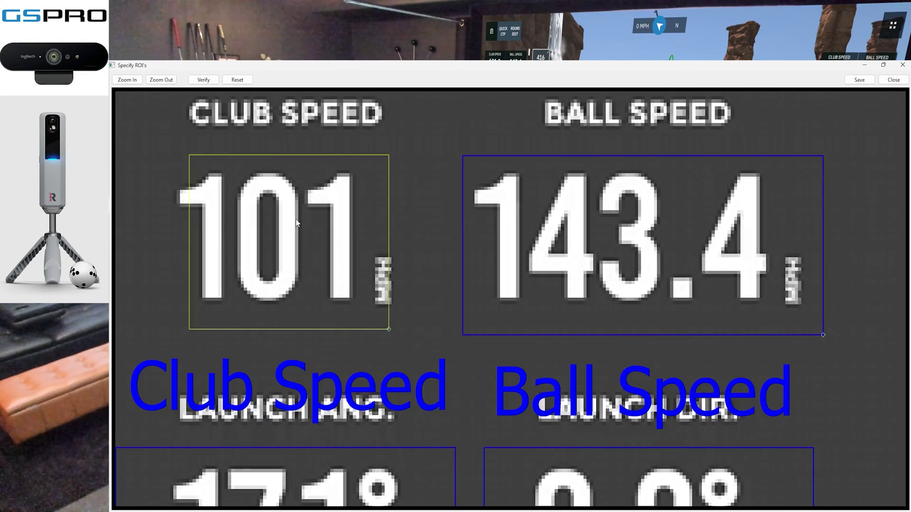
pyautogui.scroll(-3, 378, 229)
pyautogui.scroll(4, 379, 230)
pyautogui.scroll(-4, 424, 224)
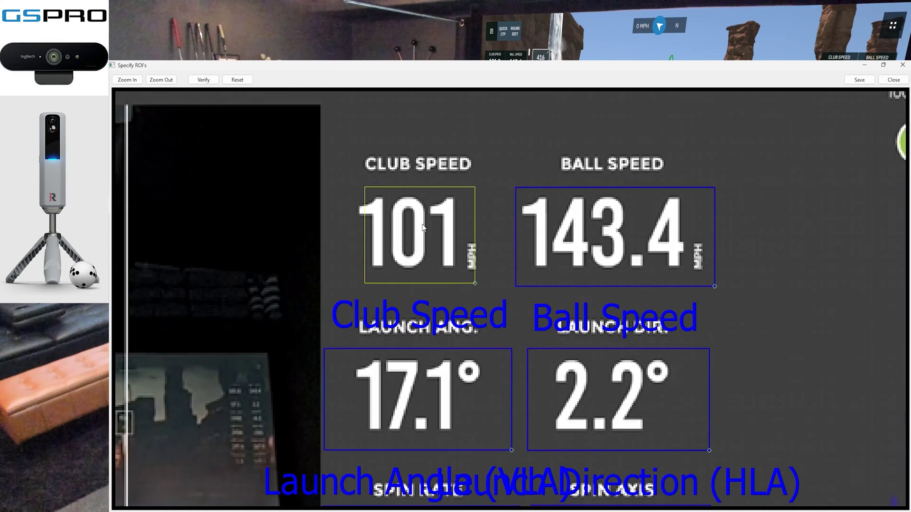
pyautogui.moveTo(424, 230); pyautogui.dragTo(374, 220)
pyautogui.scroll(4, 327, 228)
pyautogui.scroll(3, 328, 228)
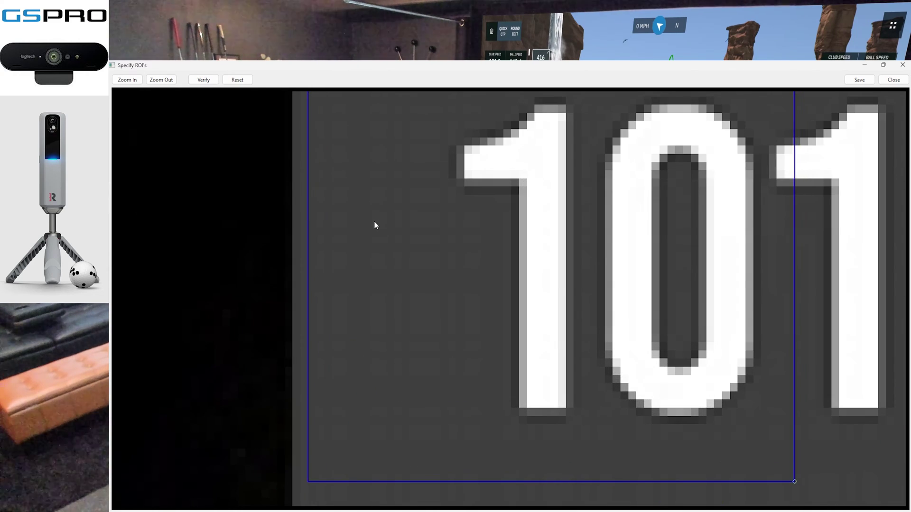
pyautogui.scroll(-2, 309, 232)
pyautogui.scroll(-2, 309, 232)
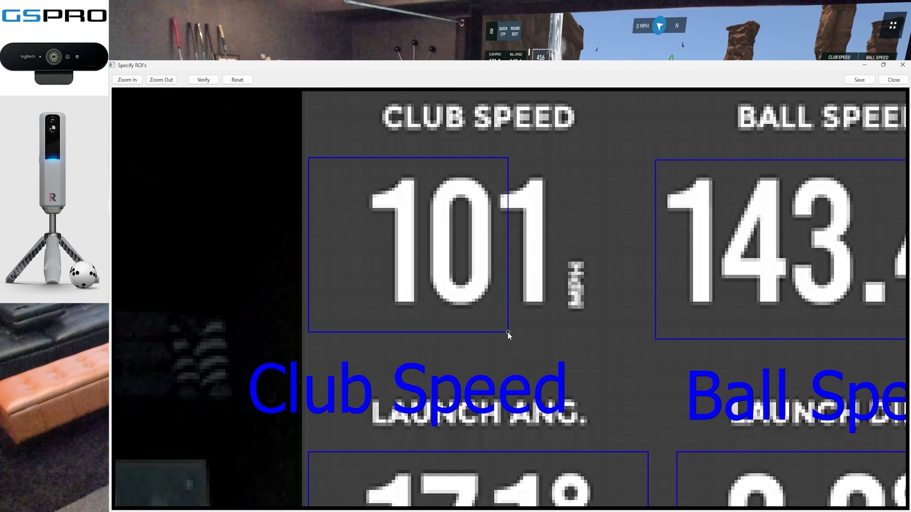
pyautogui.moveTo(512, 335); pyautogui.dragTo(638, 343)
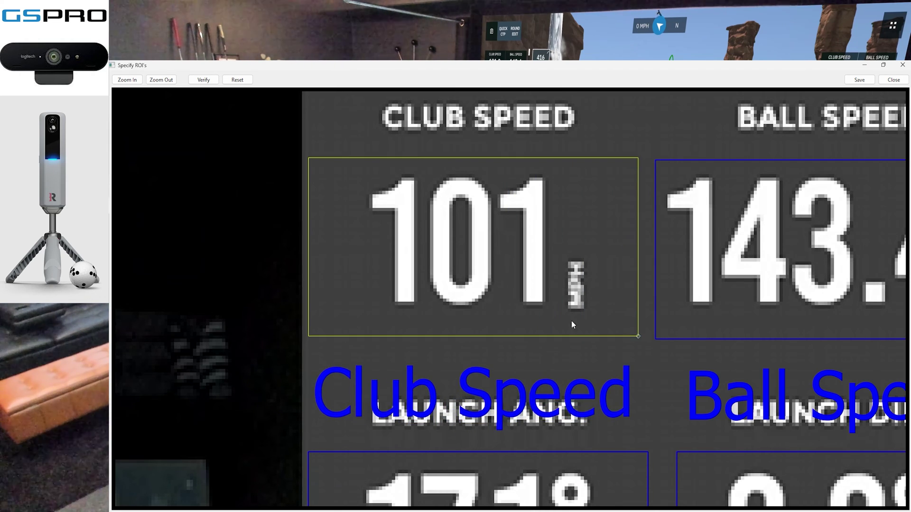
pyautogui.scroll(-5, 518, 286)
pyautogui.scroll(4, 562, 314)
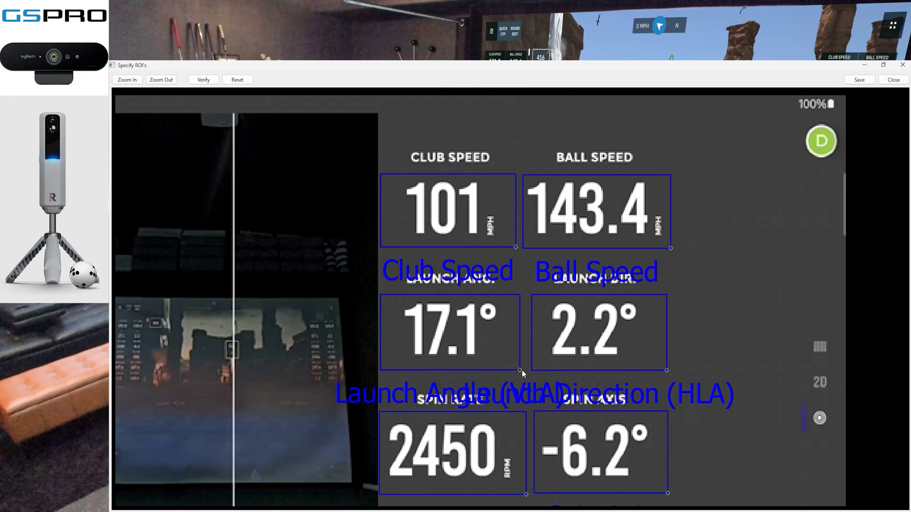
pyautogui.moveTo(517, 247); pyautogui.dragTo(520, 249)
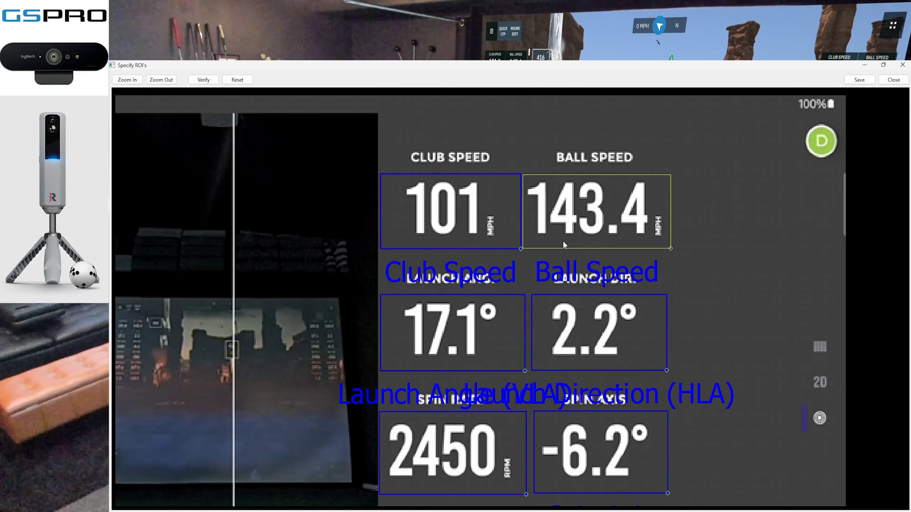
# - Narrow the Ball Speed region to fit 143.4 and save the android regions
pyautogui.moveTo(669, 249); pyautogui.dragTo(667, 249)
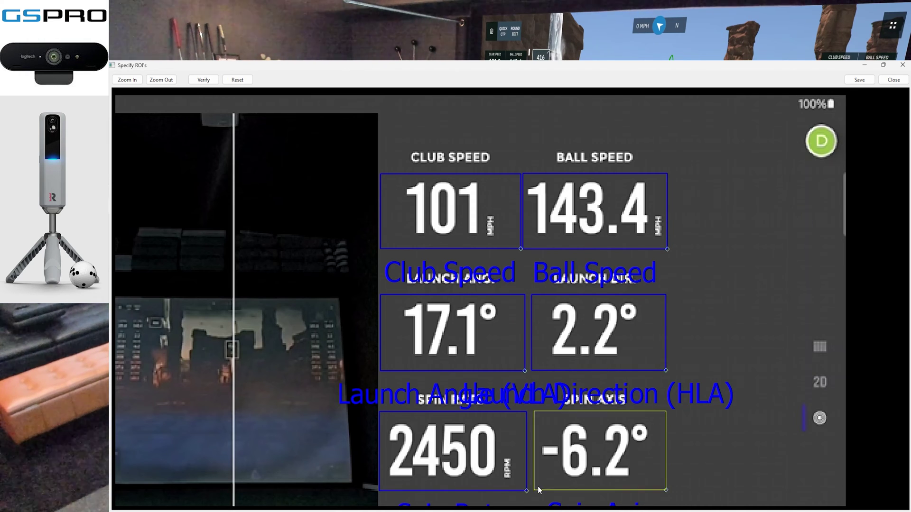
pyautogui.click(856, 80)
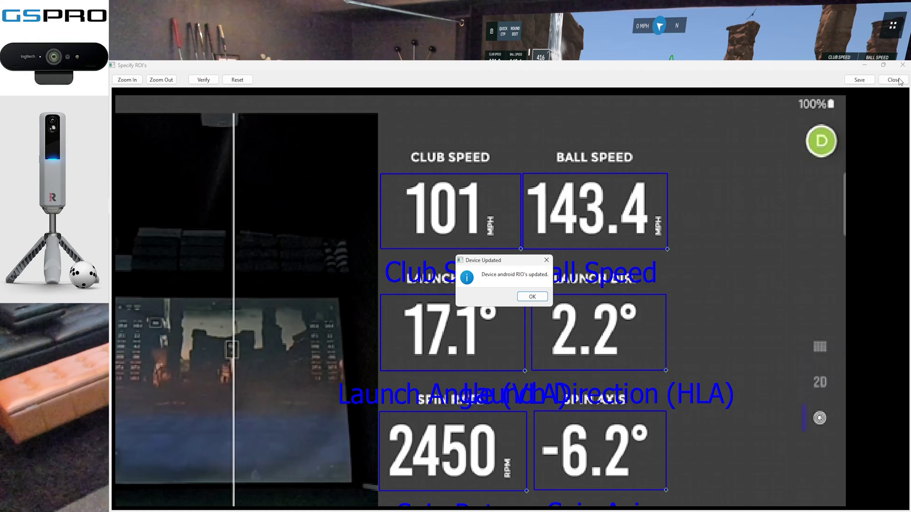
pyautogui.click(532, 298)
# - Close the region editor, confirm android, and move the tablet mirror window left and down
pyautogui.click(892, 80)
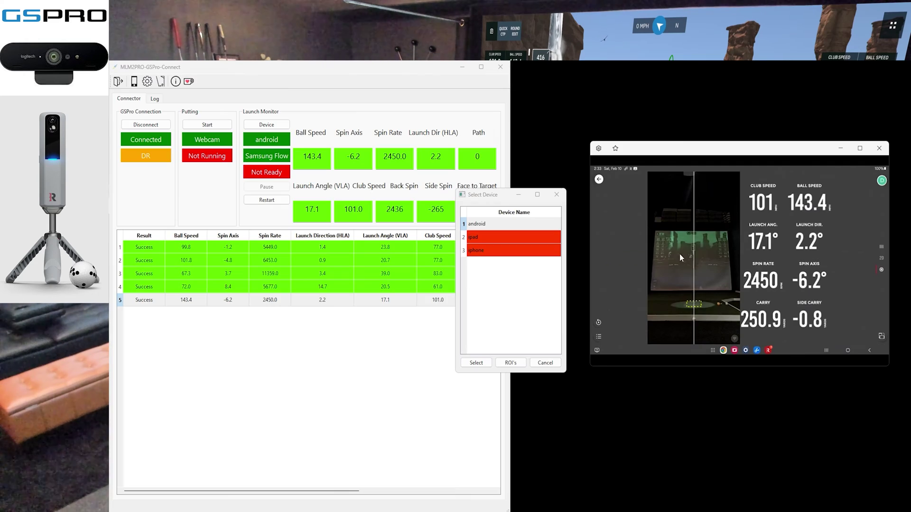
pyautogui.click(474, 364)
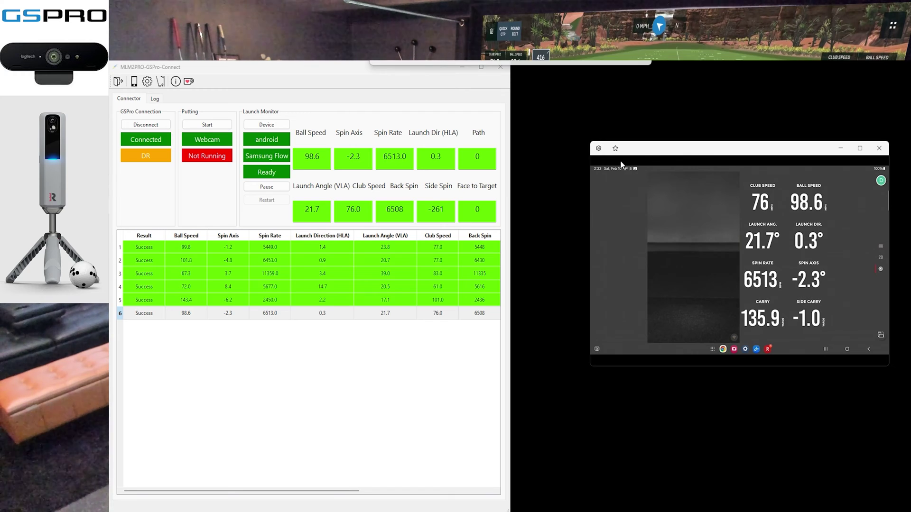
pyautogui.moveTo(651, 154); pyautogui.dragTo(623, 165)
# - Open the region editor for the android device
pyautogui.click(266, 125)
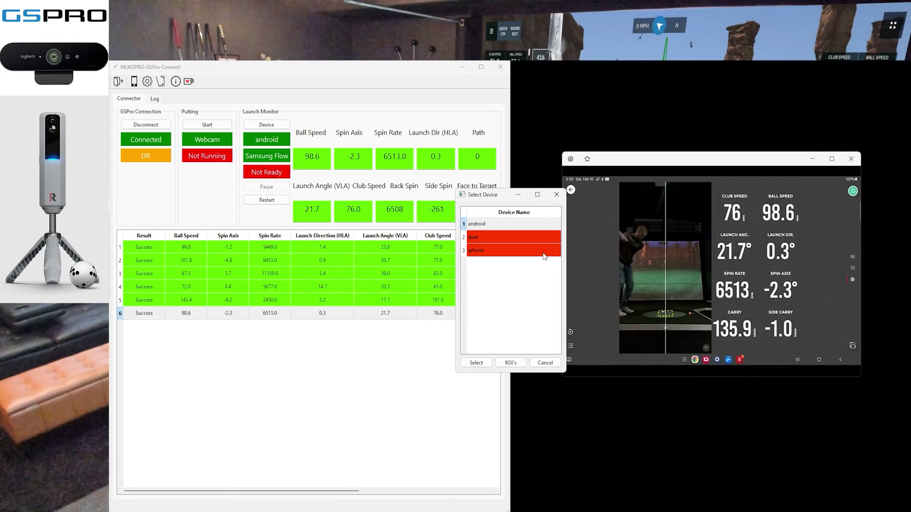
pyautogui.click(510, 362)
pyautogui.click(532, 306)
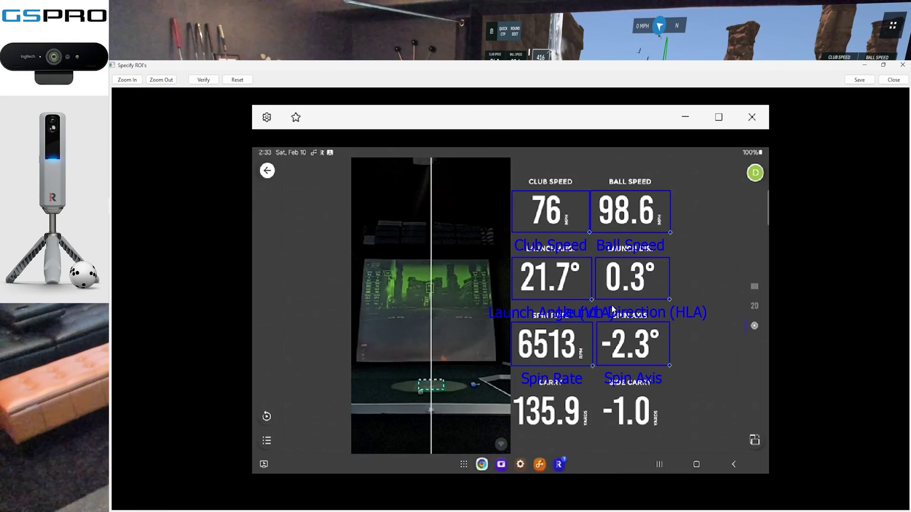
pyautogui.scroll(5, 562, 279)
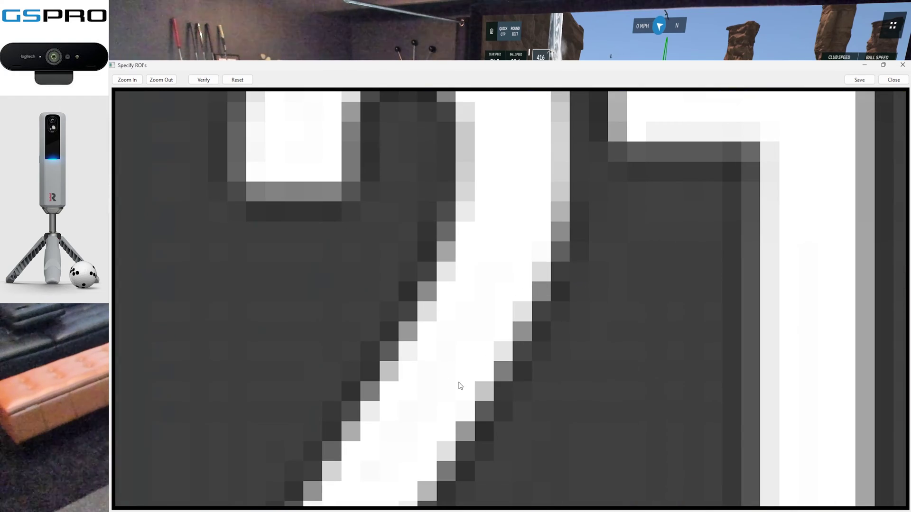
pyautogui.scroll(-3, 460, 386)
pyautogui.scroll(-5, 440, 377)
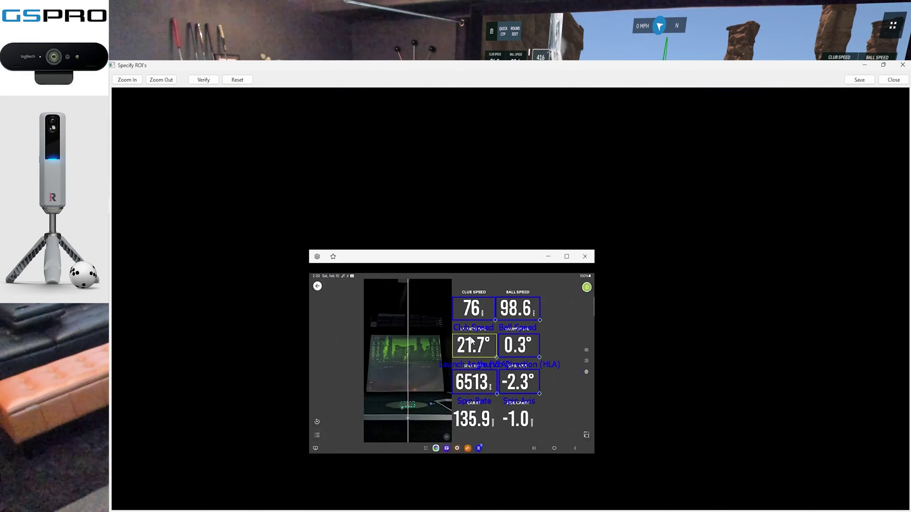
pyautogui.scroll(2, 397, 334)
pyautogui.scroll(-3, 713, 269)
pyautogui.scroll(2, 538, 402)
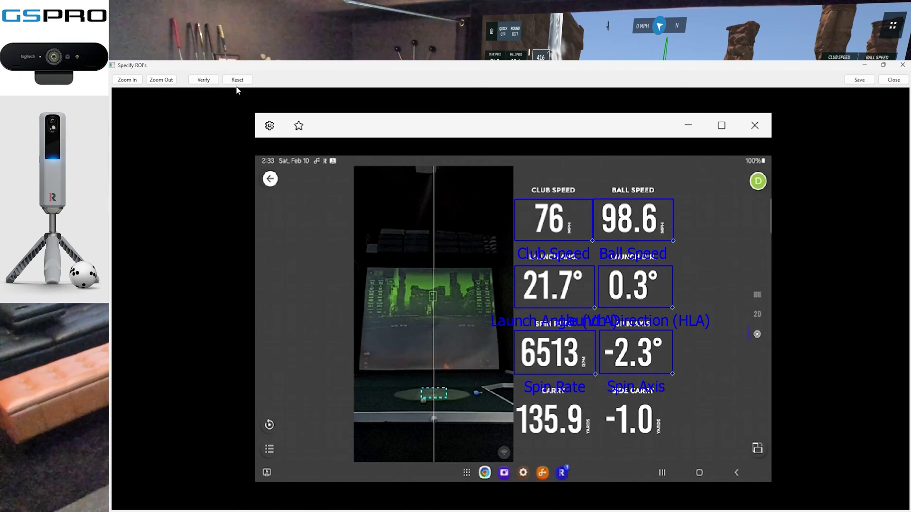
# - Restore and reposition the region editor, then shrink the tablet mirror window
pyautogui.doubleClick(278, 71)
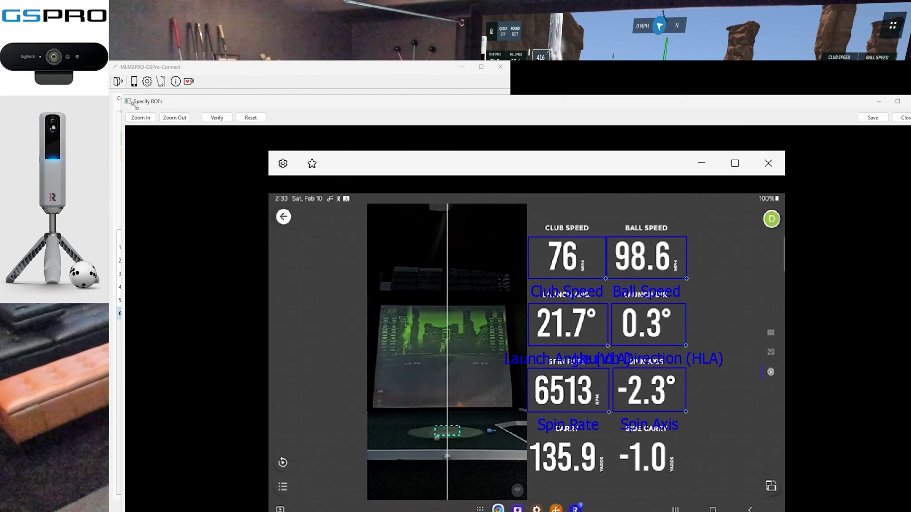
pyautogui.moveTo(135, 105); pyautogui.dragTo(431, 243)
pyautogui.moveTo(569, 246); pyautogui.dragTo(348, 197)
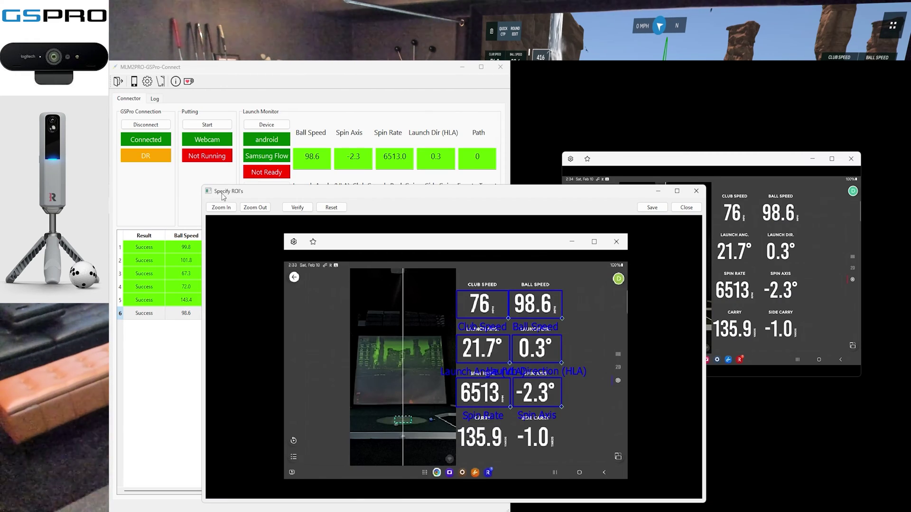
pyautogui.moveTo(201, 184); pyautogui.dragTo(297, 245)
pyautogui.moveTo(521, 254); pyautogui.dragTo(328, 198)
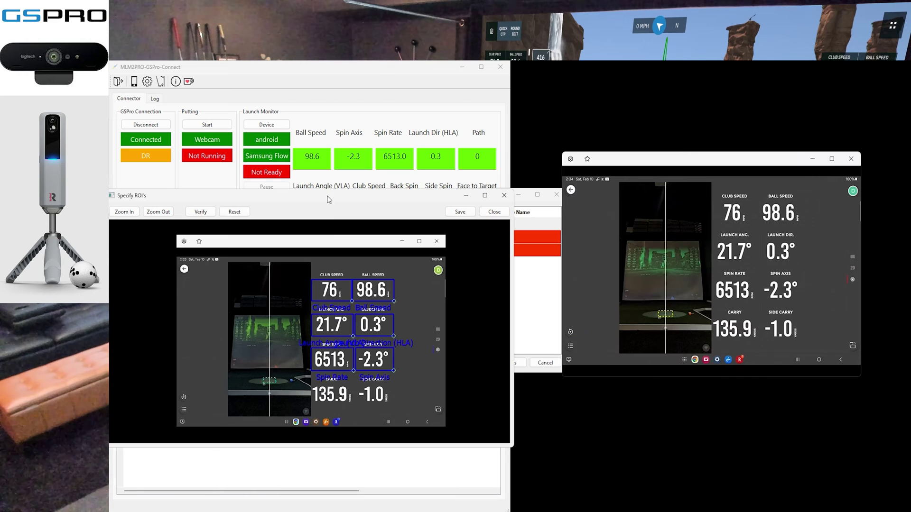
pyautogui.moveTo(686, 170); pyautogui.dragTo(682, 176)
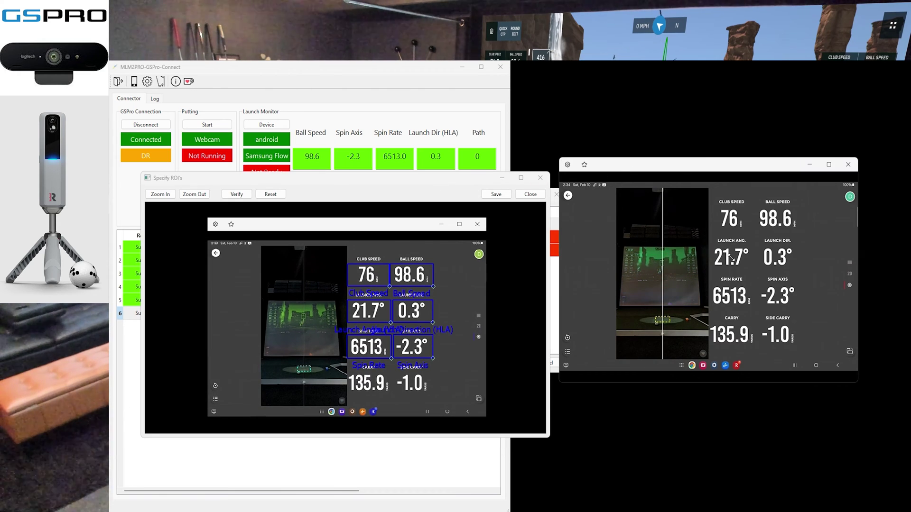
pyautogui.moveTo(693, 251); pyautogui.dragTo(708, 275)
# - Reset the android regions and spread the fresh boxes onto the top readouts
pyautogui.click(270, 195)
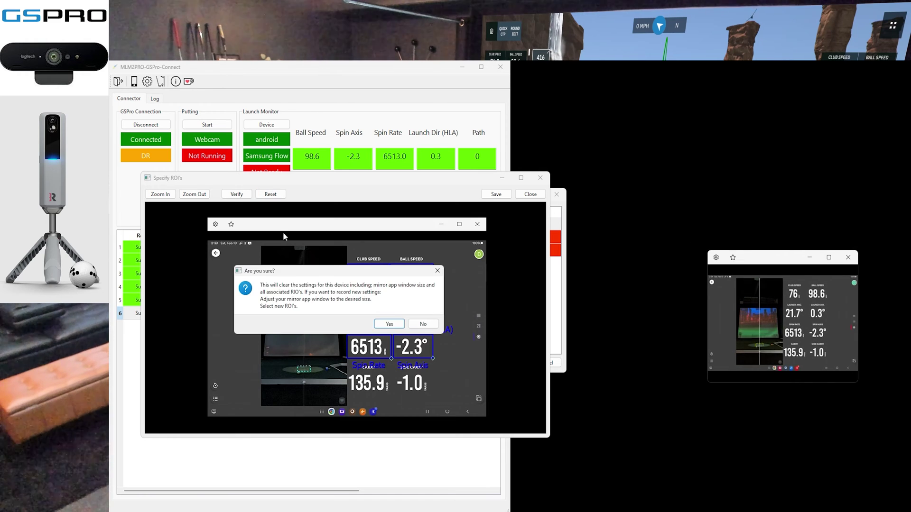
pyautogui.click(389, 324)
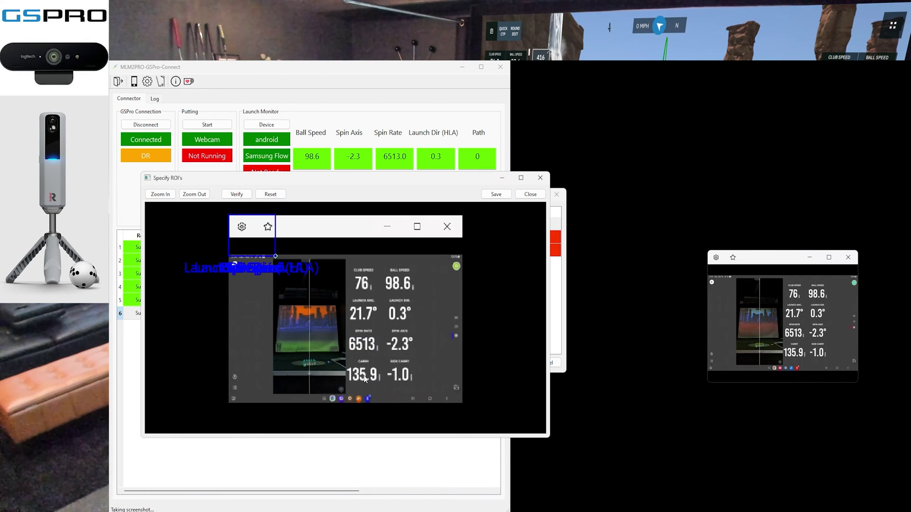
pyautogui.scroll(5, 366, 346)
pyautogui.scroll(-4, 382, 285)
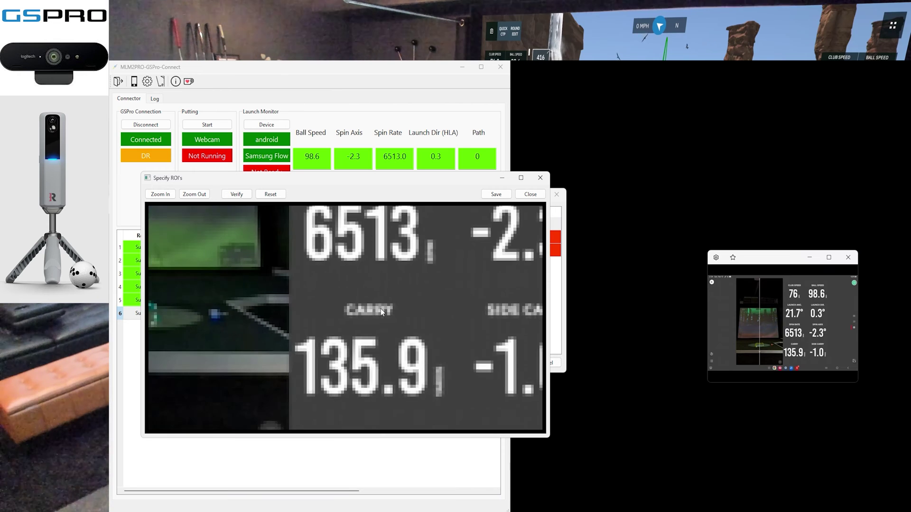
pyautogui.scroll(4, 366, 261)
pyautogui.scroll(-6, 365, 261)
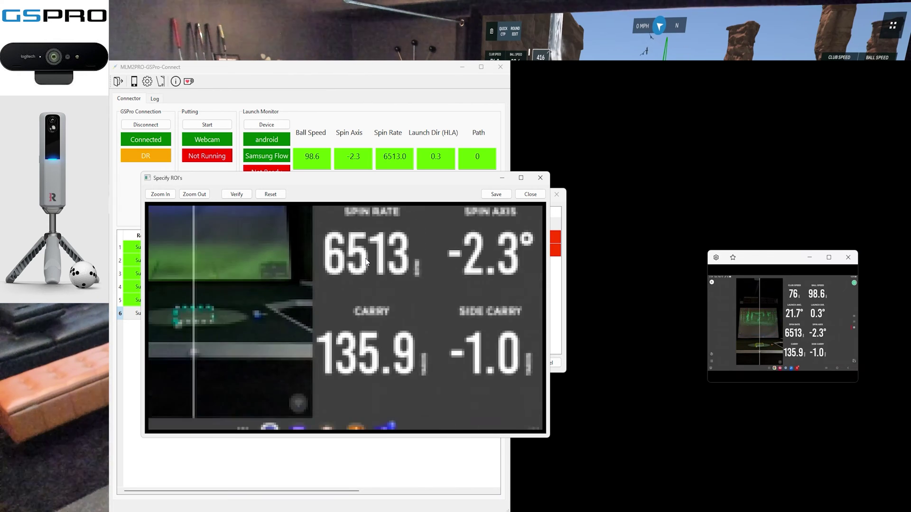
pyautogui.scroll(1, 359, 317)
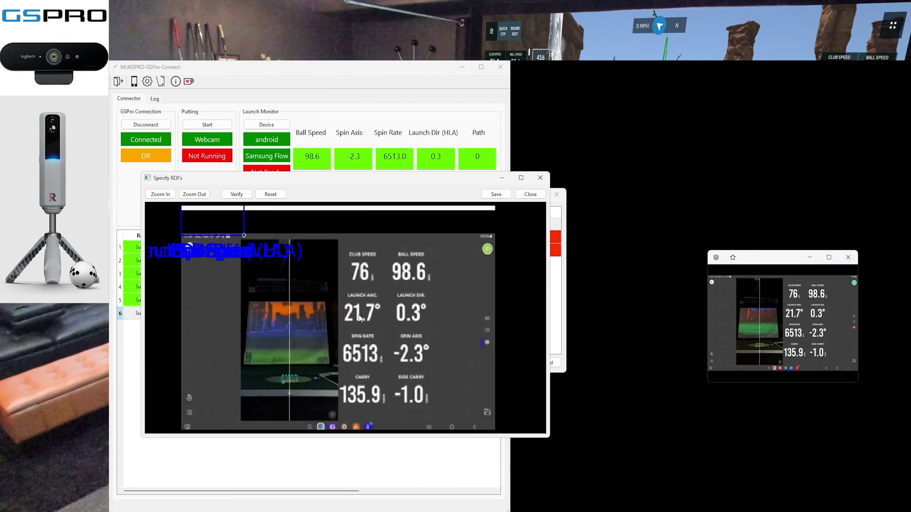
pyautogui.moveTo(224, 224); pyautogui.dragTo(444, 347)
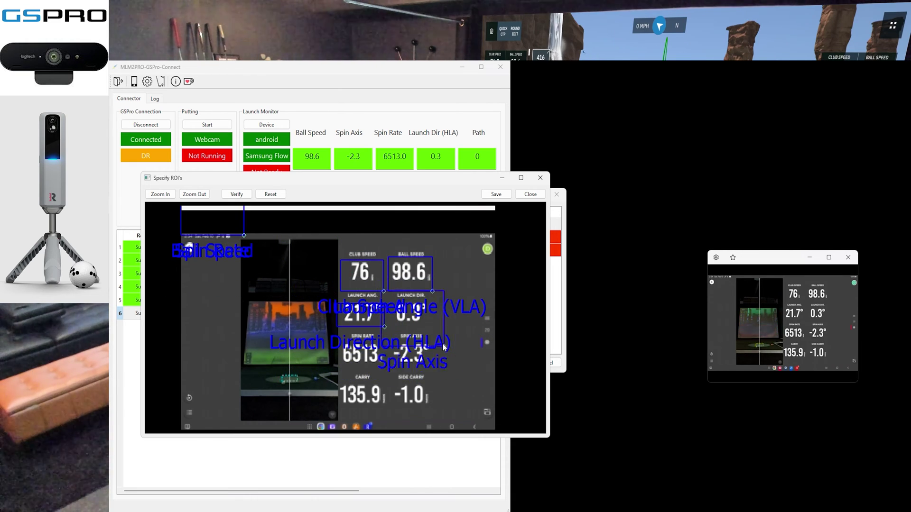
# - Fit Spin Rate onto 6513 and the launch and spin axis boxes, verify, and save
pyautogui.moveTo(400, 399); pyautogui.dragTo(442, 398)
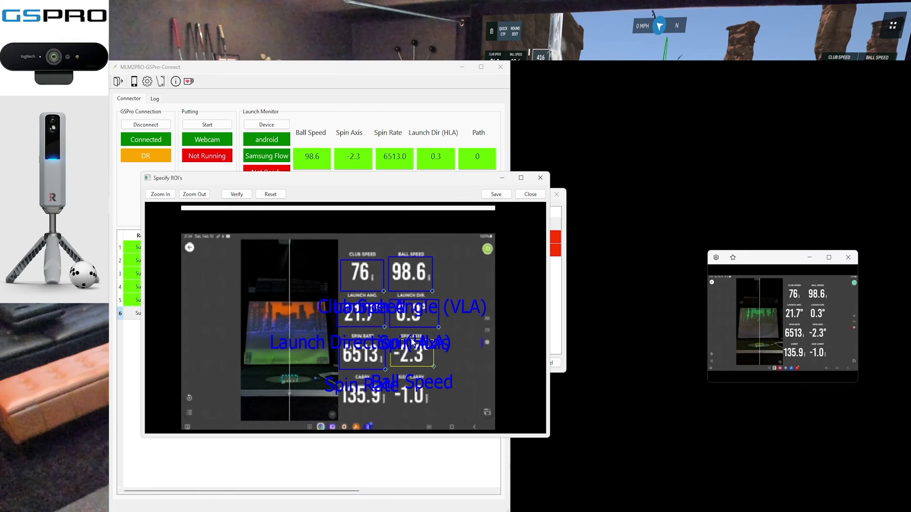
pyautogui.moveTo(412, 340); pyautogui.dragTo(436, 369)
pyautogui.click(237, 194)
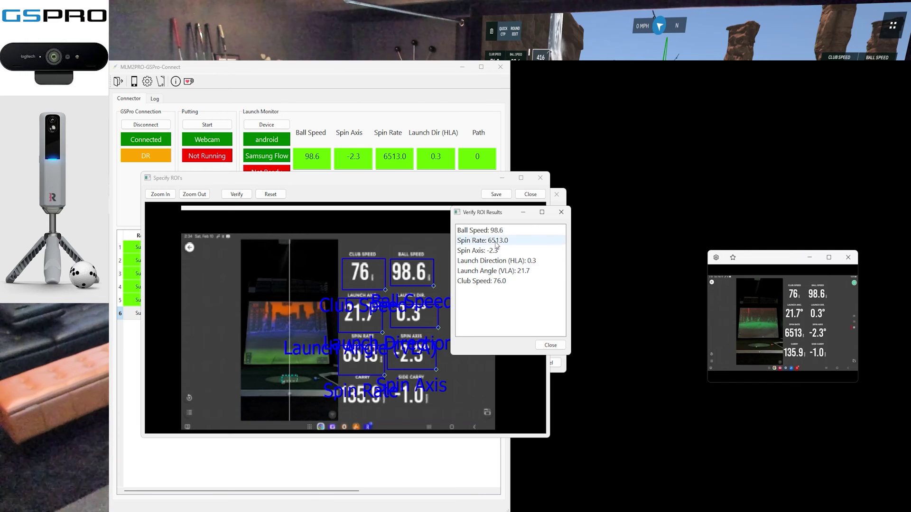
pyautogui.click(552, 346)
pyautogui.click(496, 194)
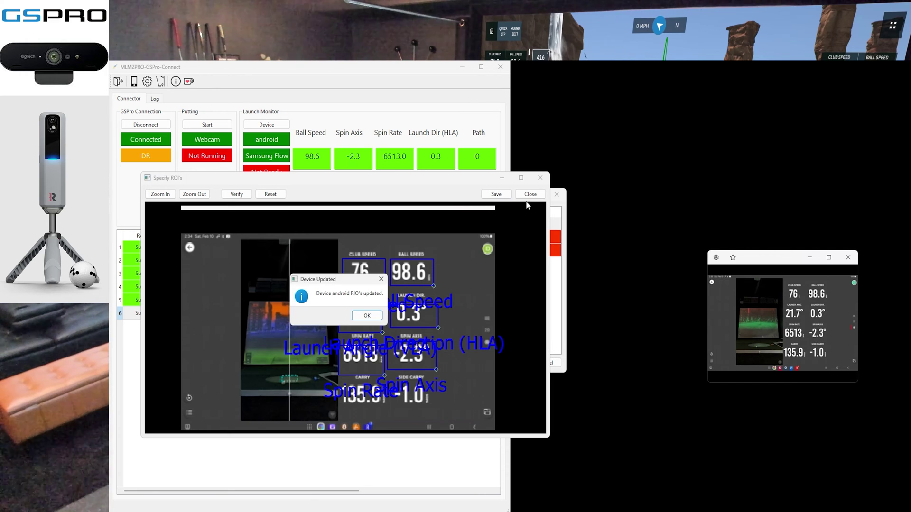